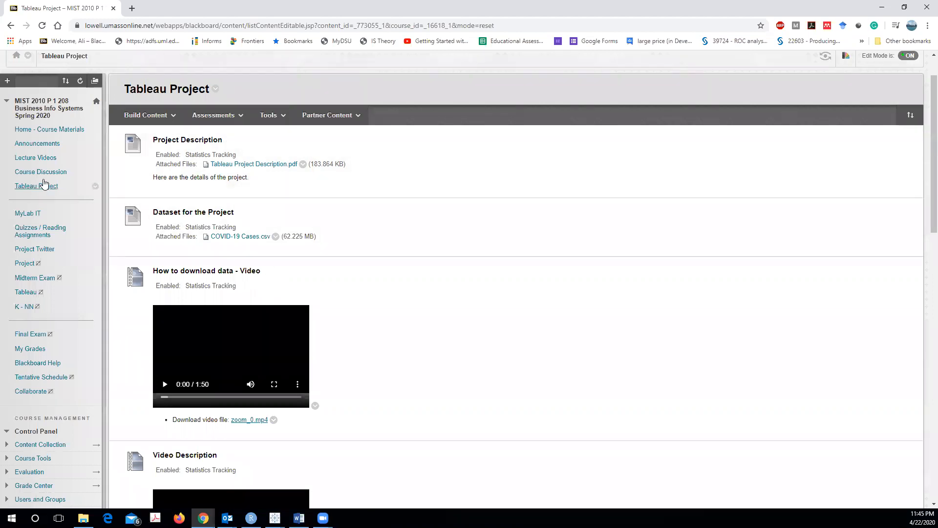
# Step: Look through the Tableau Project course page, from the project description and dataset down to the sample dashboard and submission folder
pyautogui.click(38, 187)
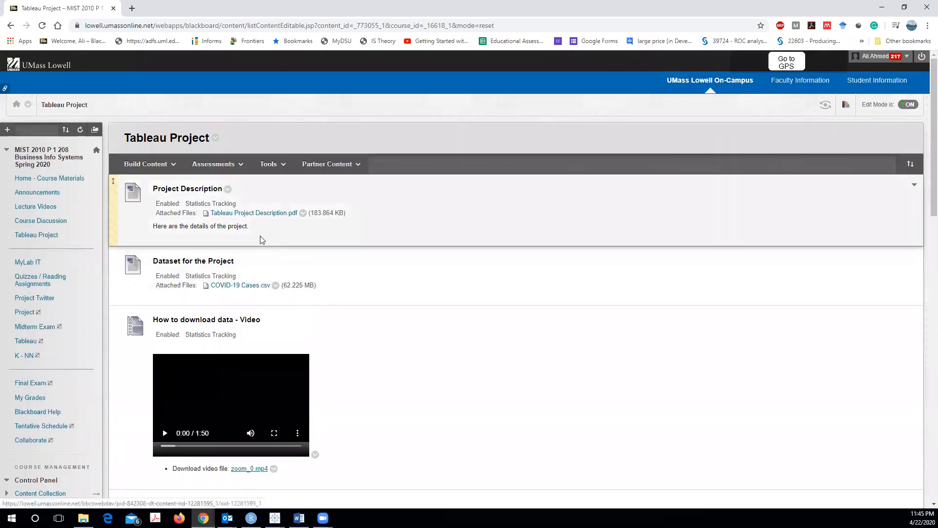
pyautogui.scroll(-5, 241, 289)
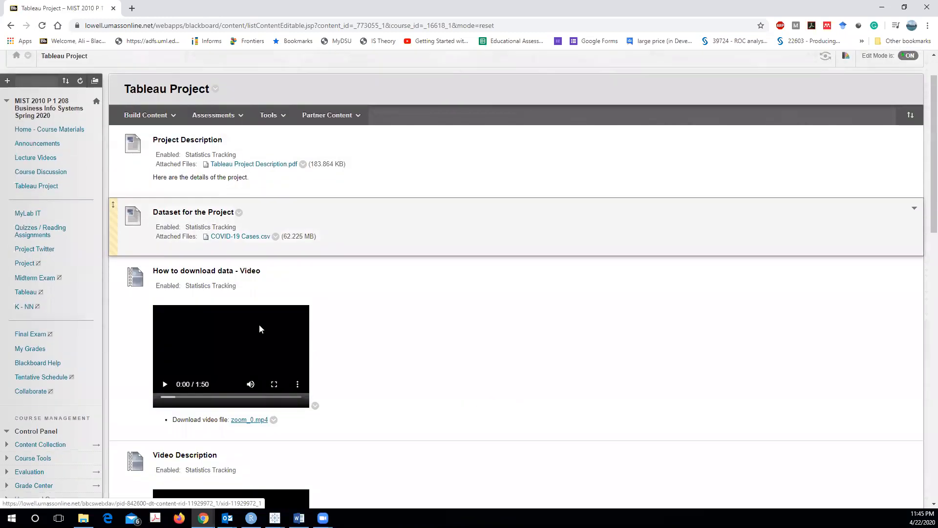
pyautogui.scroll(-8, 240, 315)
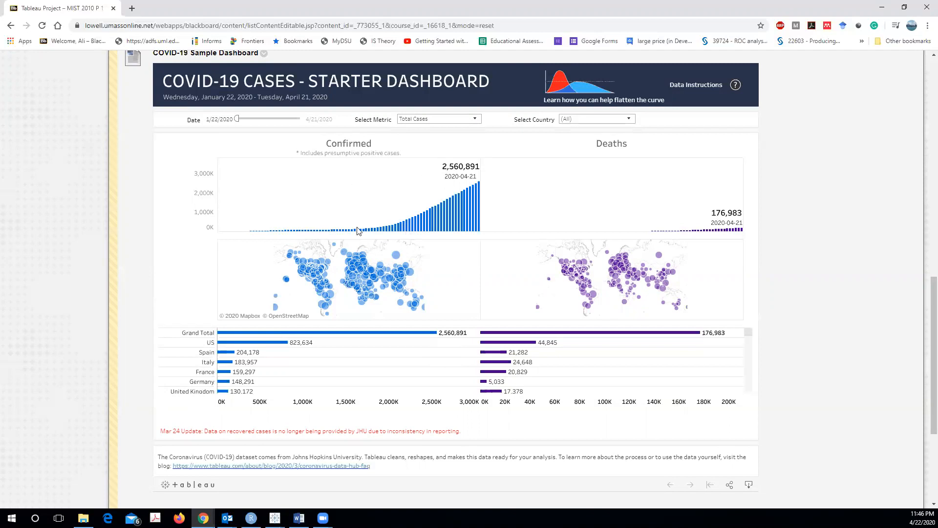
pyautogui.scroll(4, 305, 362)
pyautogui.scroll(6, 251, 182)
pyautogui.scroll(1, 239, 243)
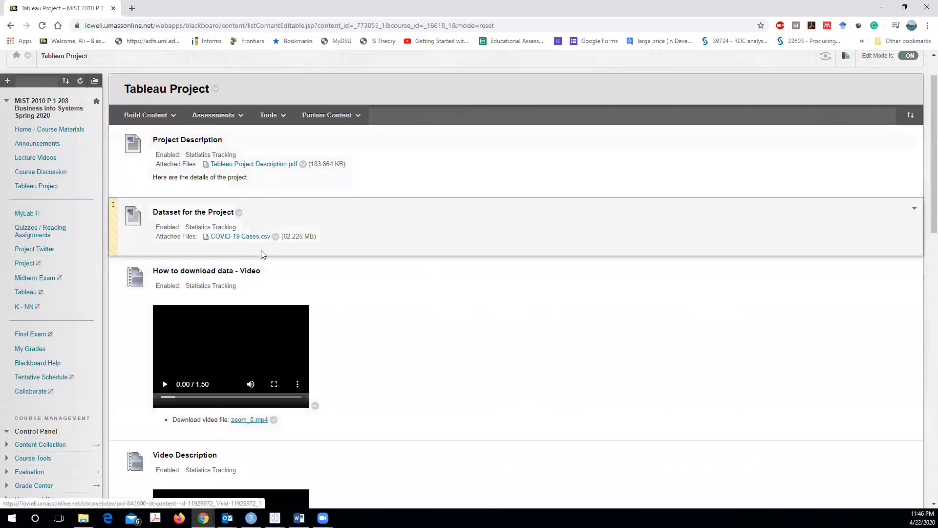
pyautogui.scroll(-7, 492, 320)
pyautogui.scroll(-10, 430, 325)
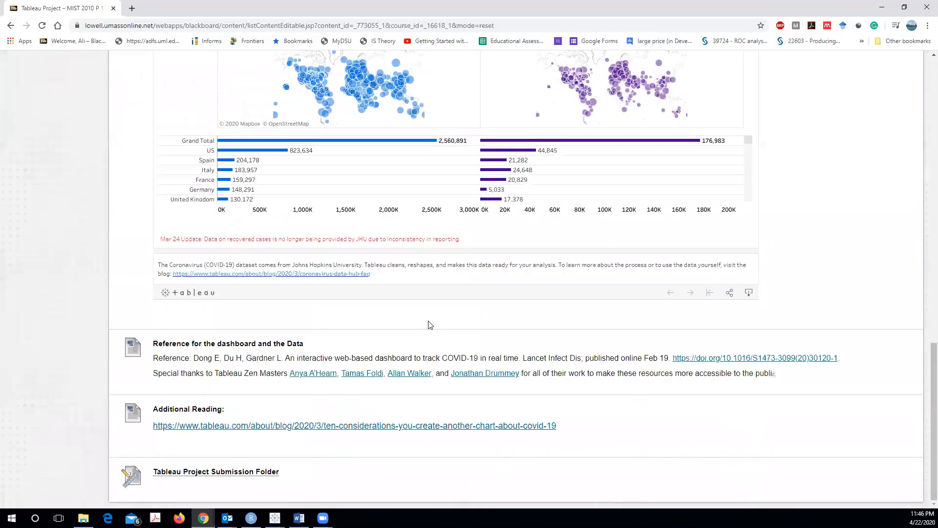
pyautogui.scroll(13, 430, 325)
pyautogui.scroll(4, 429, 325)
pyautogui.scroll(-1, 430, 325)
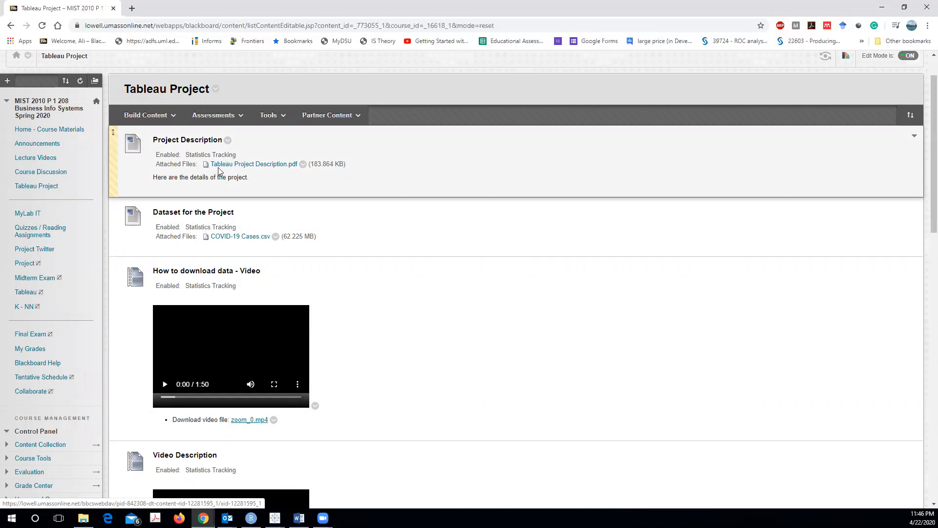
# Step: Open Tableau Project Description.pdf, dismiss the Adobe Acrobat popup and enlarge the Deliverable Format section on page 2
pyautogui.click(243, 168)
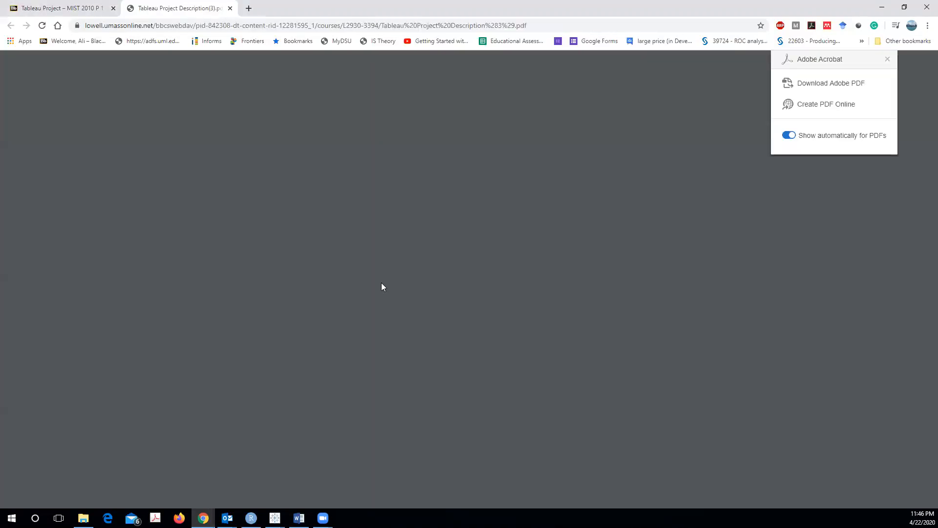
pyautogui.click(887, 59)
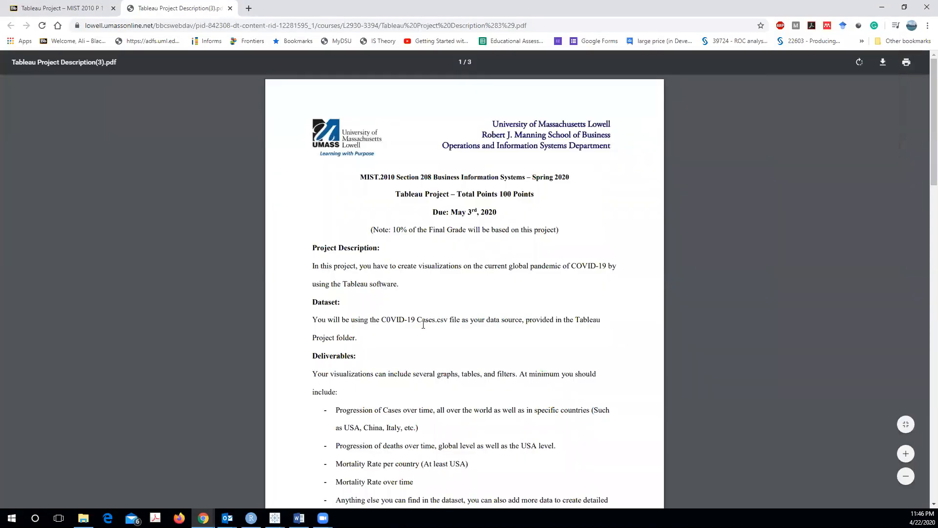
pyautogui.scroll(-2, 438, 305)
pyautogui.scroll(-10, 438, 305)
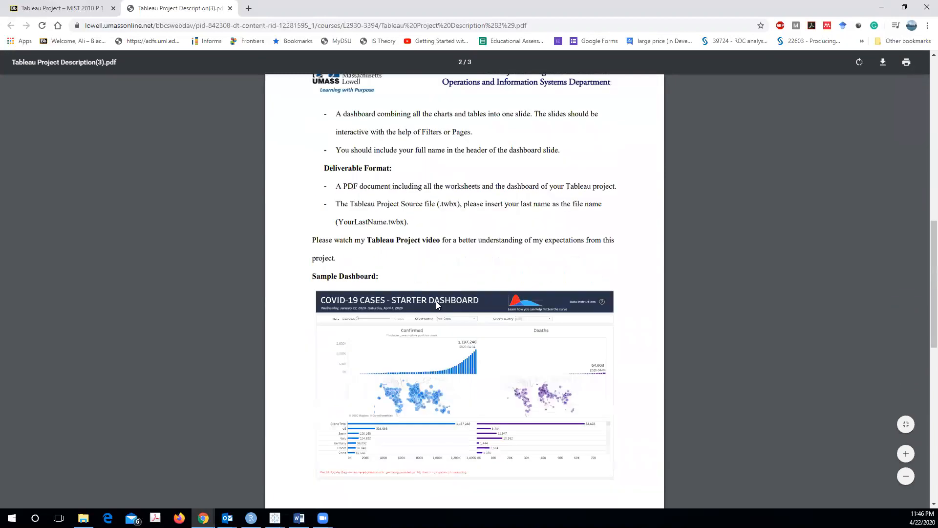
pyautogui.hotkey('ctrl', '+')
pyautogui.hotkey('ctrl', '+')
pyautogui.hotkey('ctrl', '+')
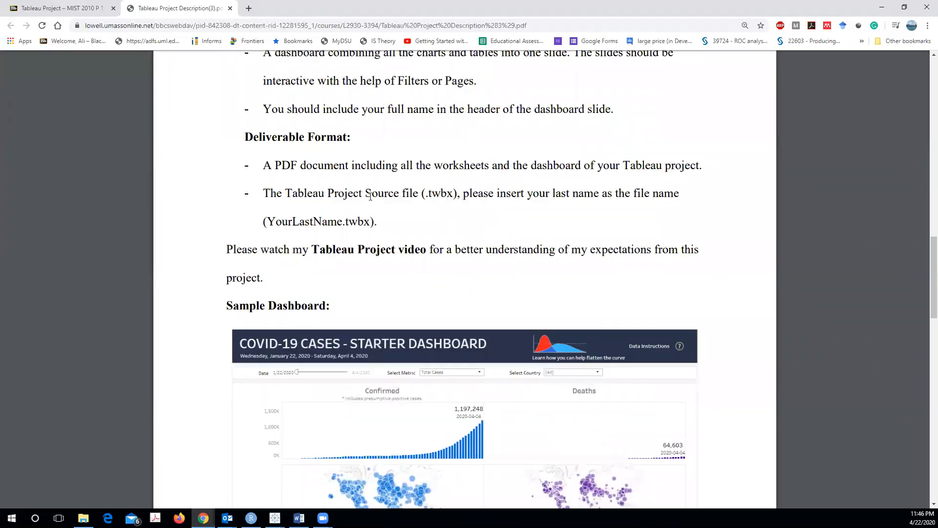
# Step: Examine the Deliverable Format requirements for the PDF document and the .twbx source file
pyautogui.moveTo(267, 264); pyautogui.dragTo(718, 271)
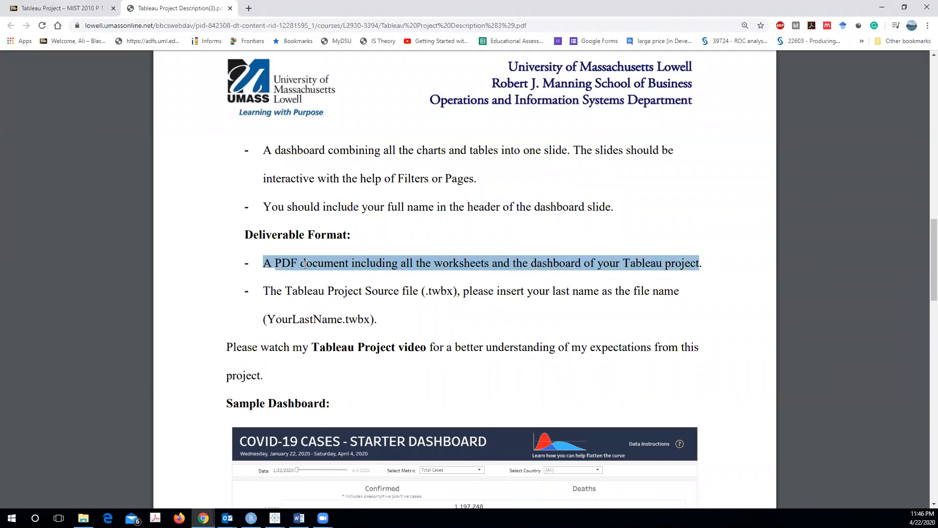
pyautogui.click(279, 270)
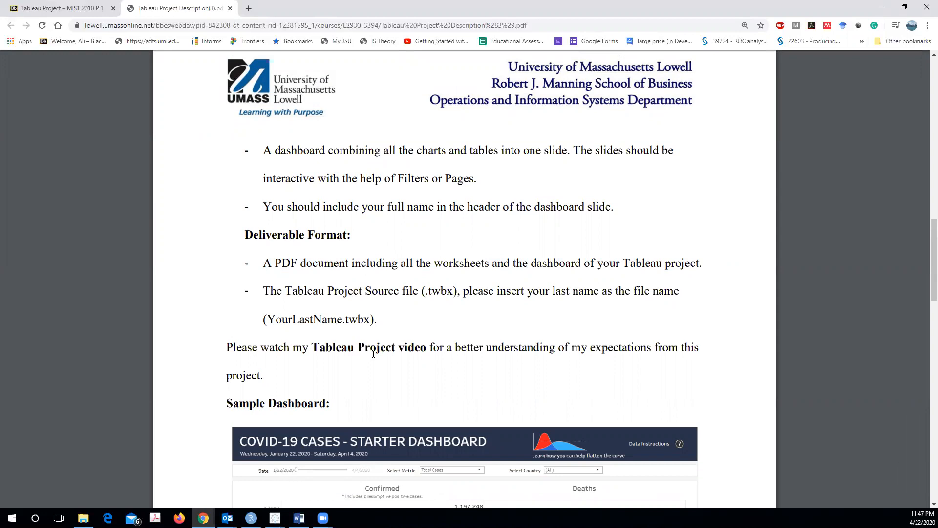
pyautogui.moveTo(276, 265); pyautogui.dragTo(699, 267)
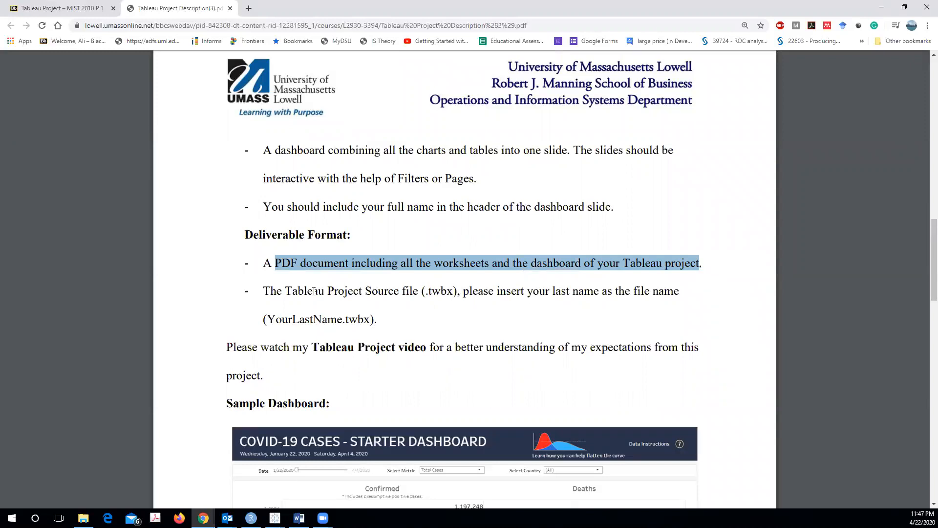
pyautogui.moveTo(263, 292); pyautogui.dragTo(453, 292)
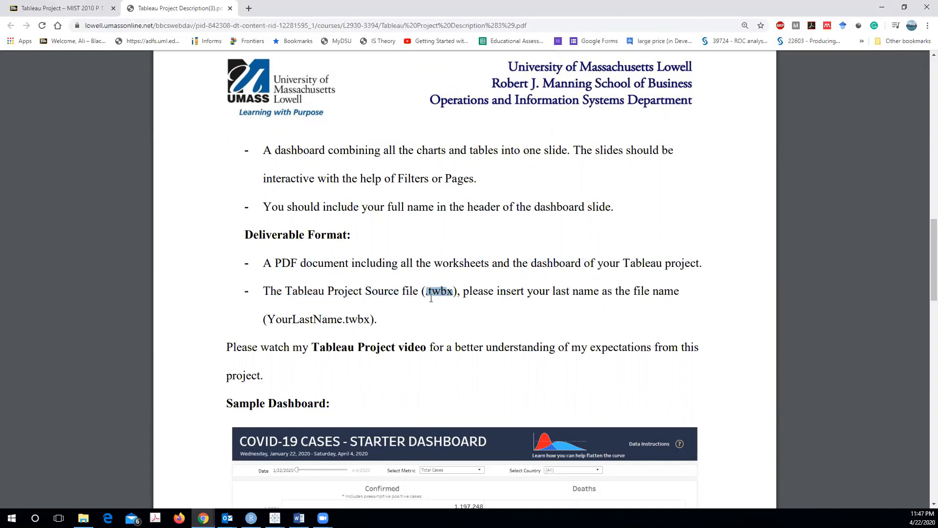
pyautogui.click(455, 298)
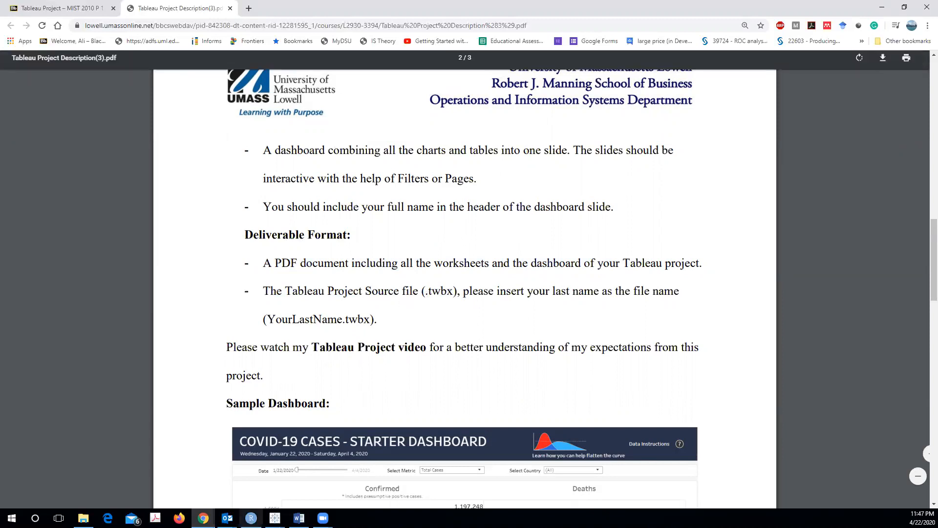
# Step: Switch to the Project Initial Draft workbook in Tableau and show Dashboard 1
pyautogui.moveTo(274, 517)
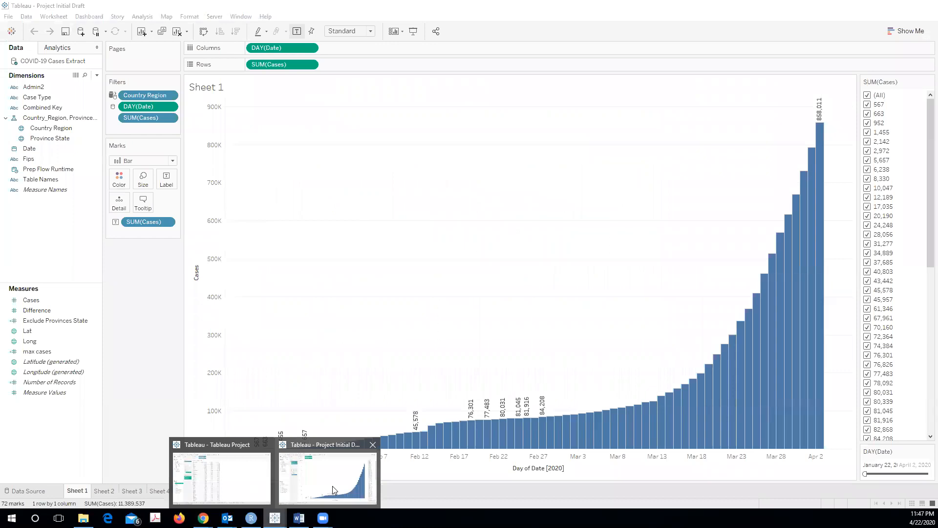
pyautogui.click(320, 493)
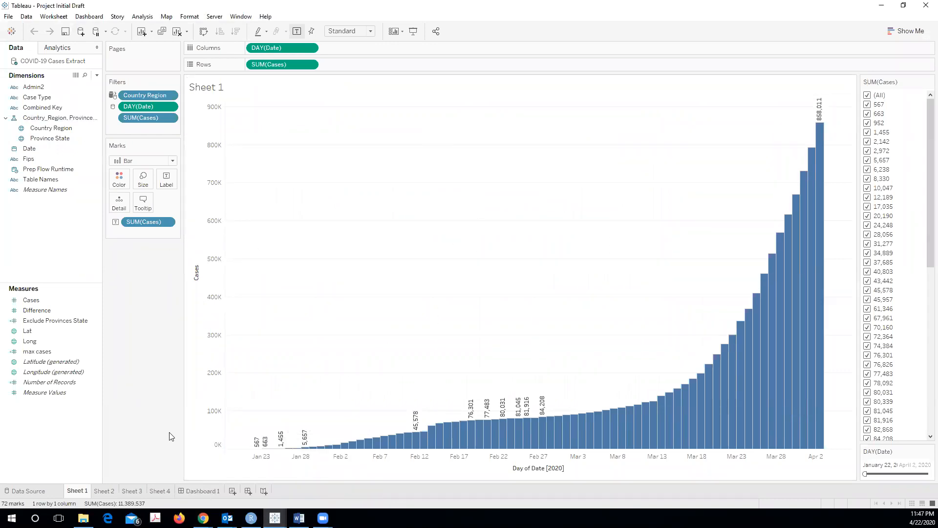
pyautogui.click(196, 490)
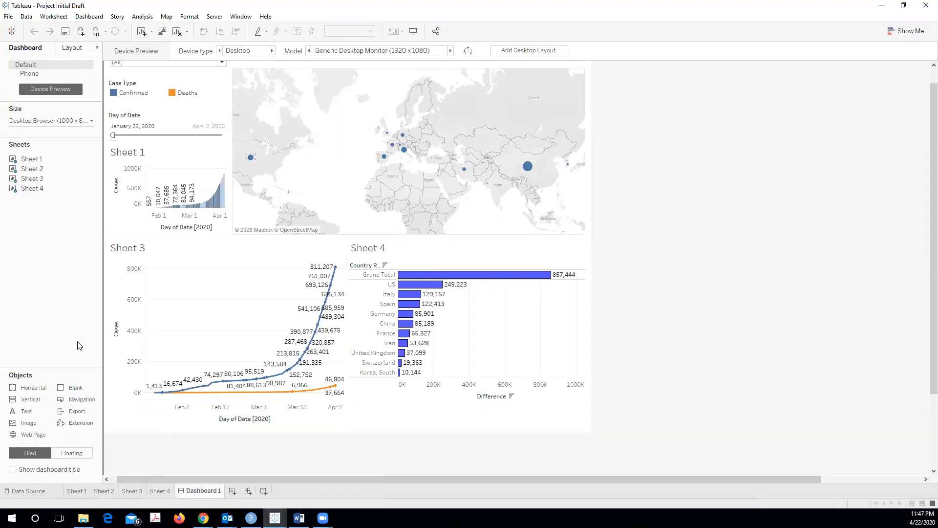
# Step: Inspect the packaged workbook export settings with the .twbx file type, and cancel without saving
pyautogui.click(8, 16)
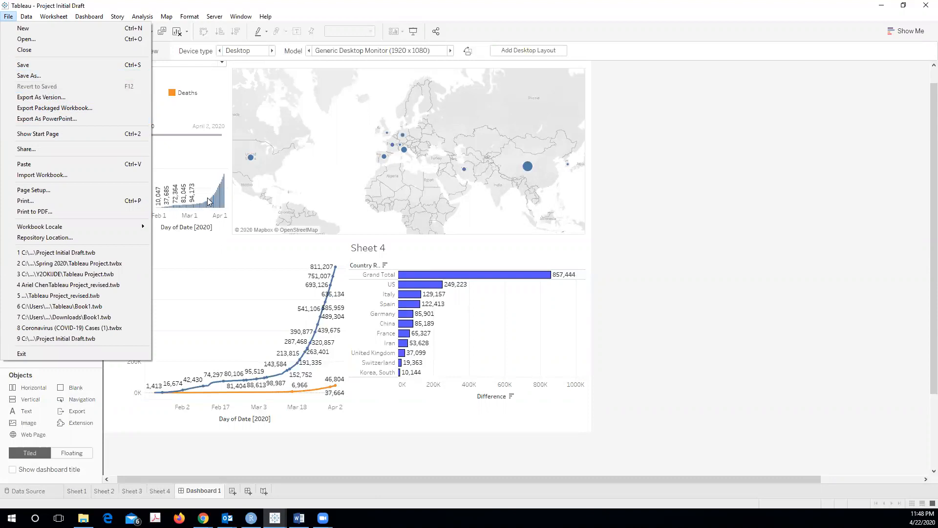
pyautogui.click(54, 108)
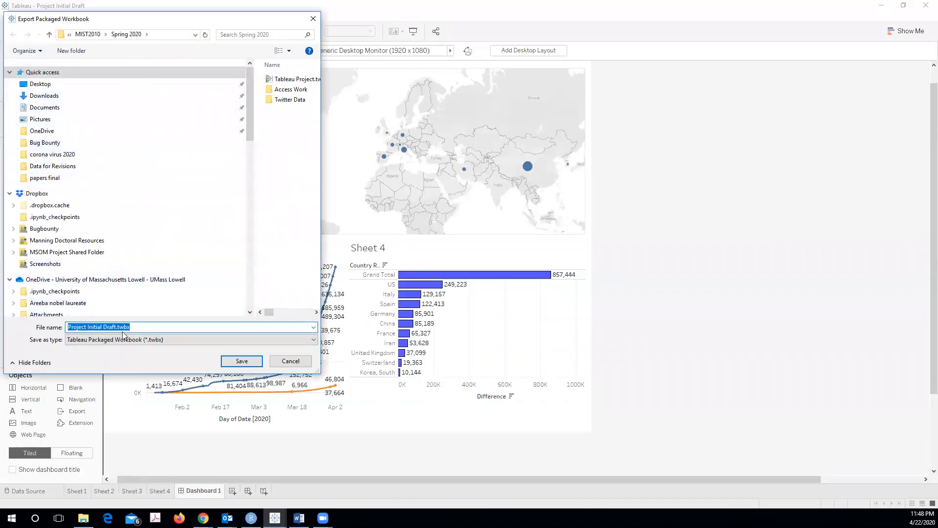
pyautogui.click(141, 327)
pyautogui.doubleClick(120, 327)
pyautogui.moveTo(321, 171); pyautogui.dragTo(427, 174)
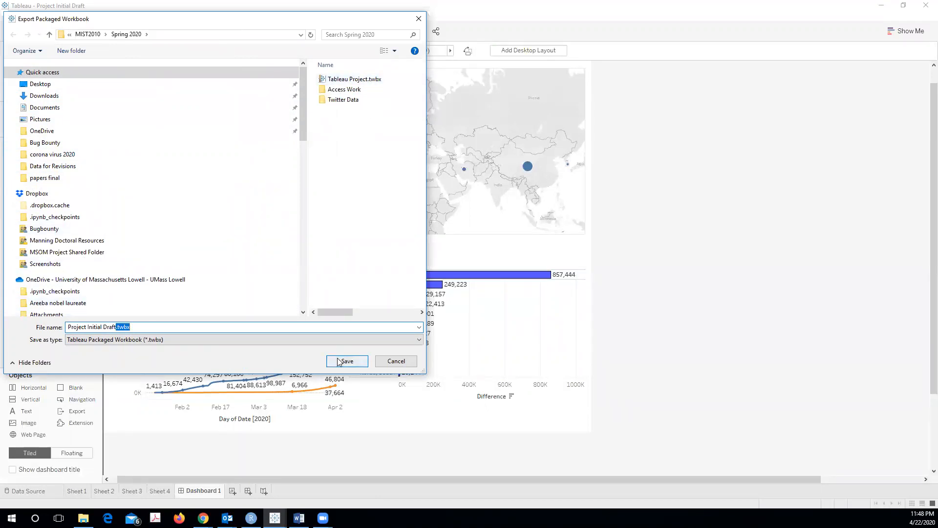
pyautogui.click(395, 361)
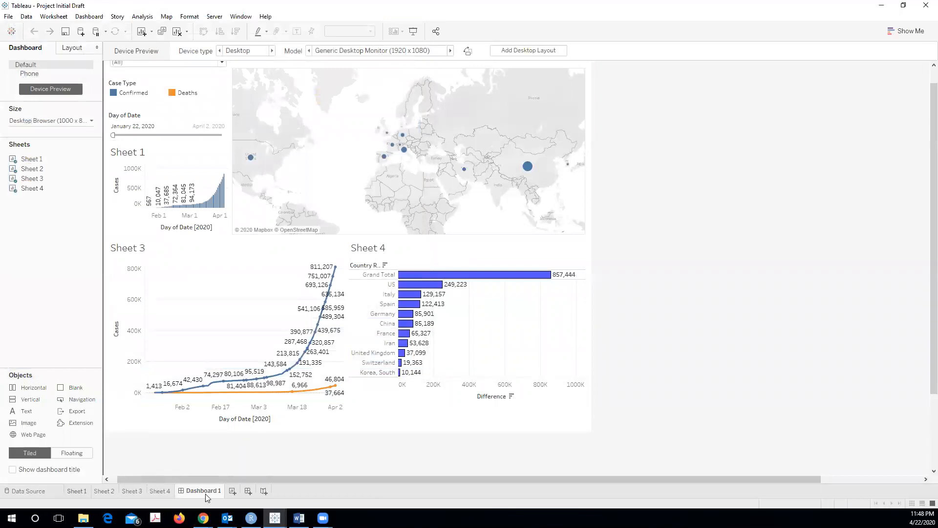
# Step: Review the existing worksheets Sheet 3, Sheet 1 and Sheet 2
pyautogui.click(133, 491)
pyautogui.click(77, 491)
pyautogui.click(113, 490)
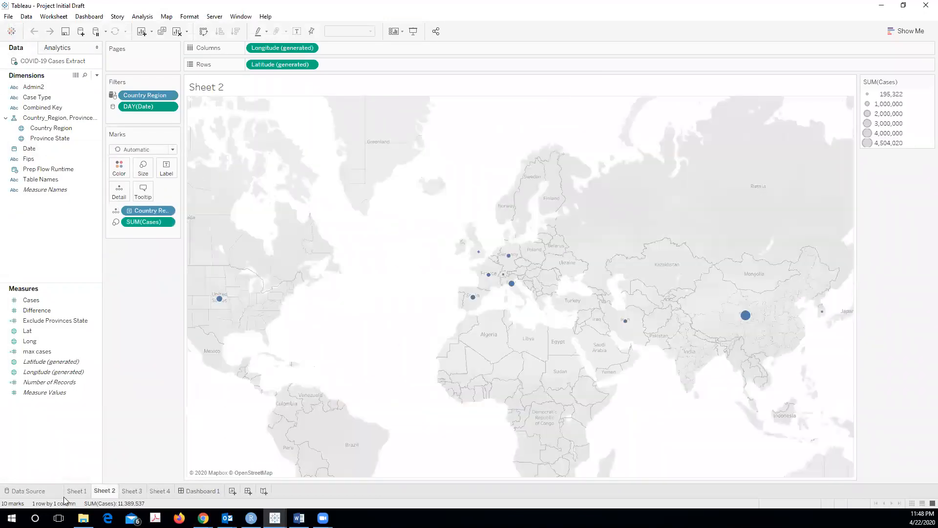
# Step: Return to the project description PDF and examine the mortality rate per country requirement under Deliverables
pyautogui.click(881, 5)
pyautogui.scroll(12, 429, 255)
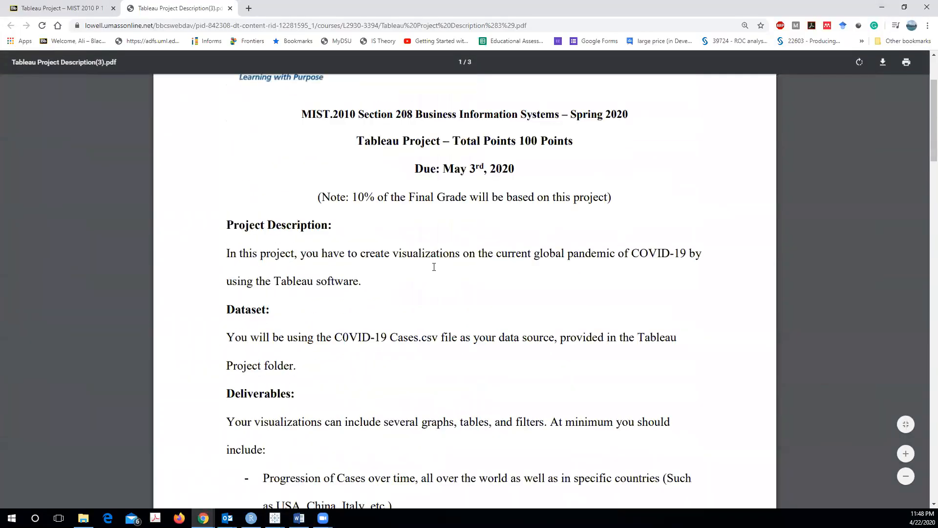
pyautogui.scroll(-5, 422, 271)
pyautogui.moveTo(267, 270); pyautogui.dragTo(401, 269)
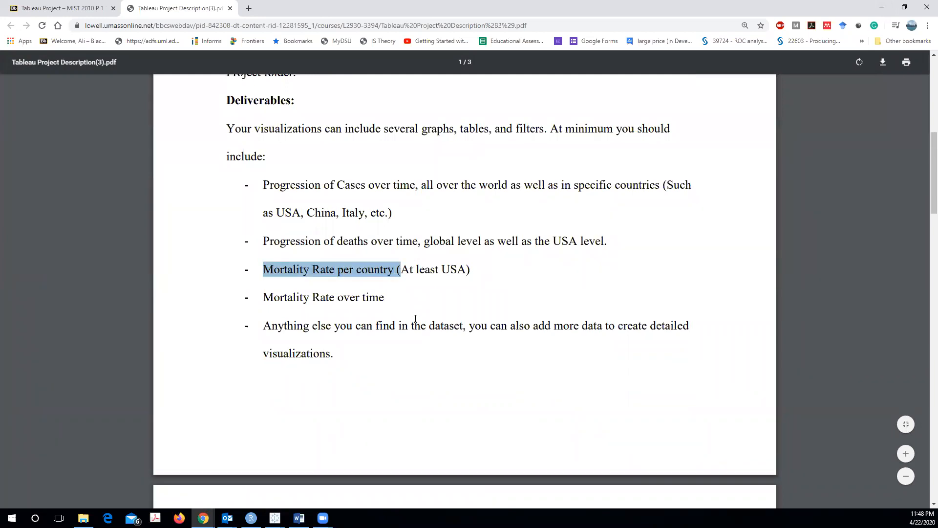
pyautogui.click(276, 272)
pyautogui.moveTo(264, 271); pyautogui.dragTo(332, 261)
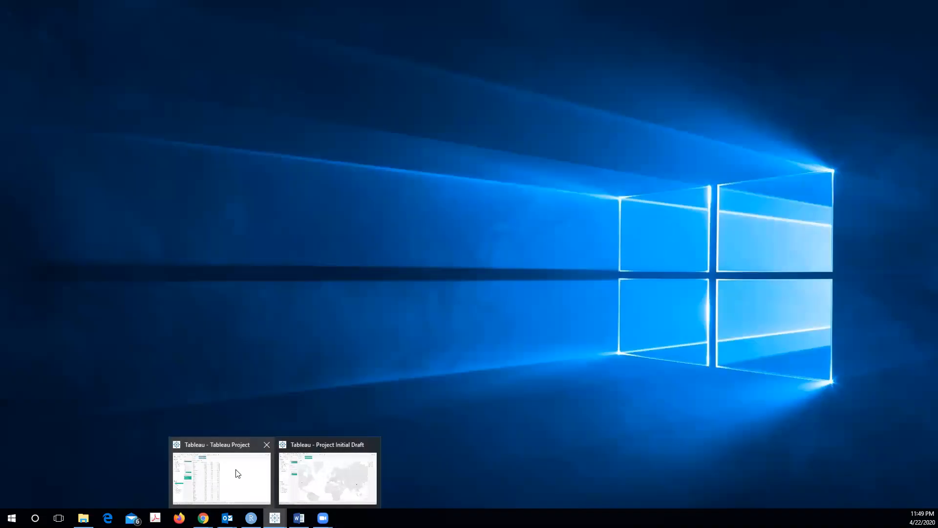
# Step: Go back to the Project Initial Draft workbook in Tableau and examine the Cases, Difference and Case Type fields
pyautogui.moveTo(303, 477)
pyautogui.click(308, 478)
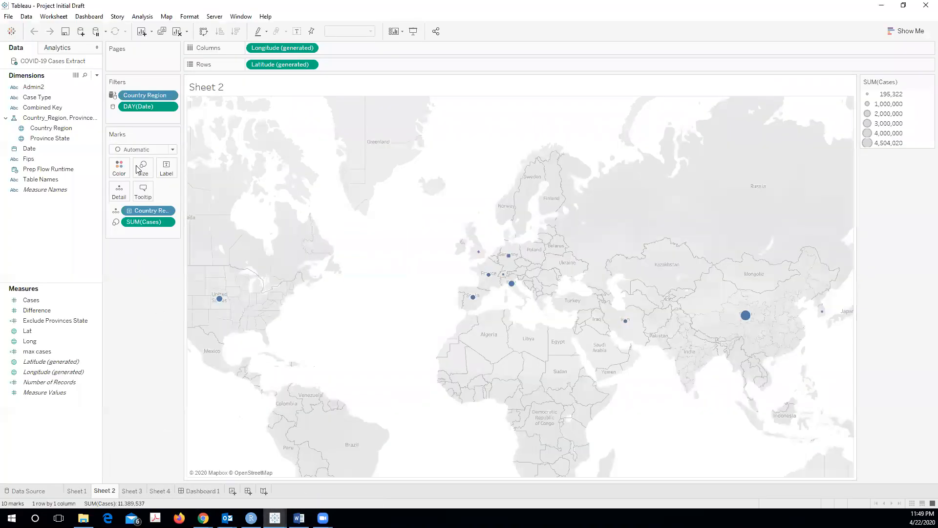
pyautogui.click(48, 300)
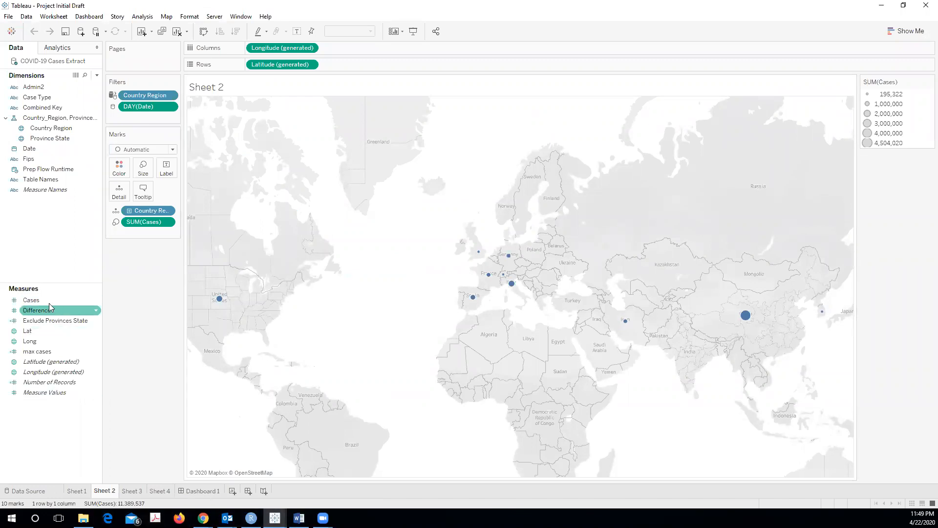
pyautogui.click(39, 87)
pyautogui.click(42, 97)
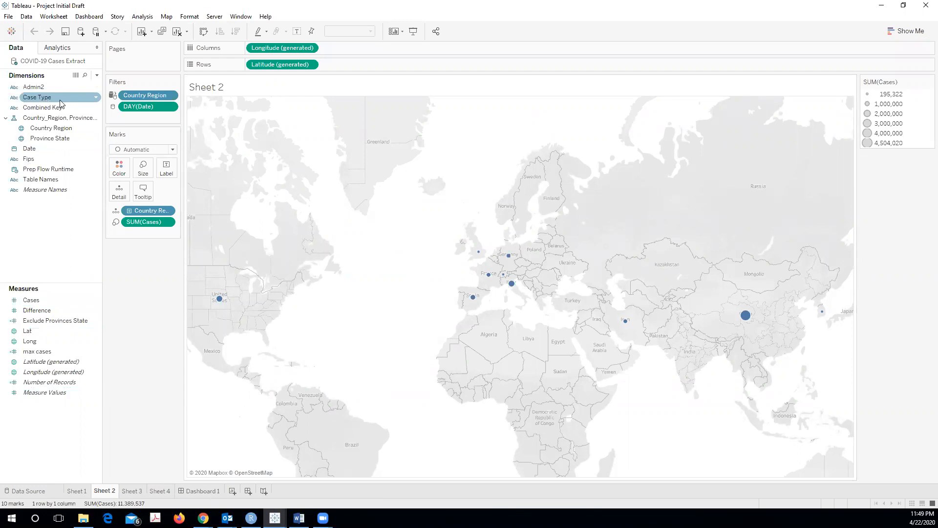
pyautogui.click(37, 300)
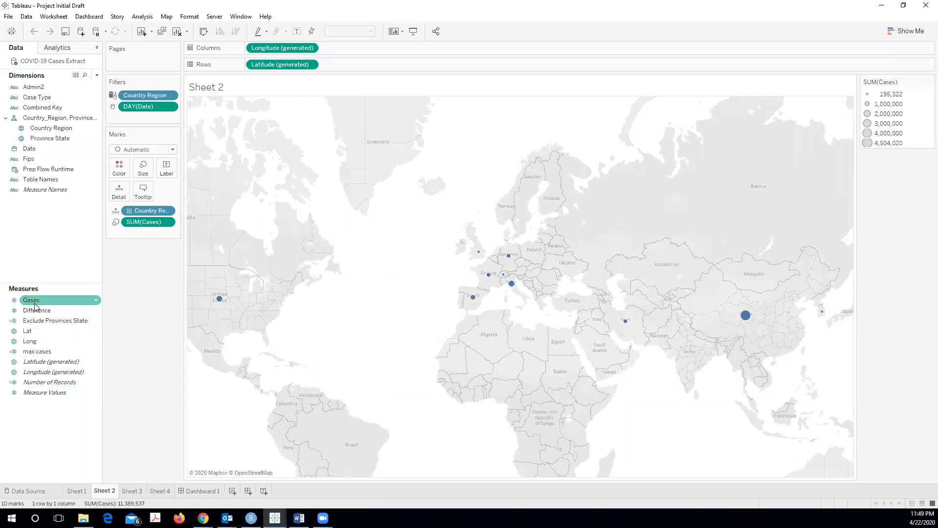
pyautogui.click(60, 311)
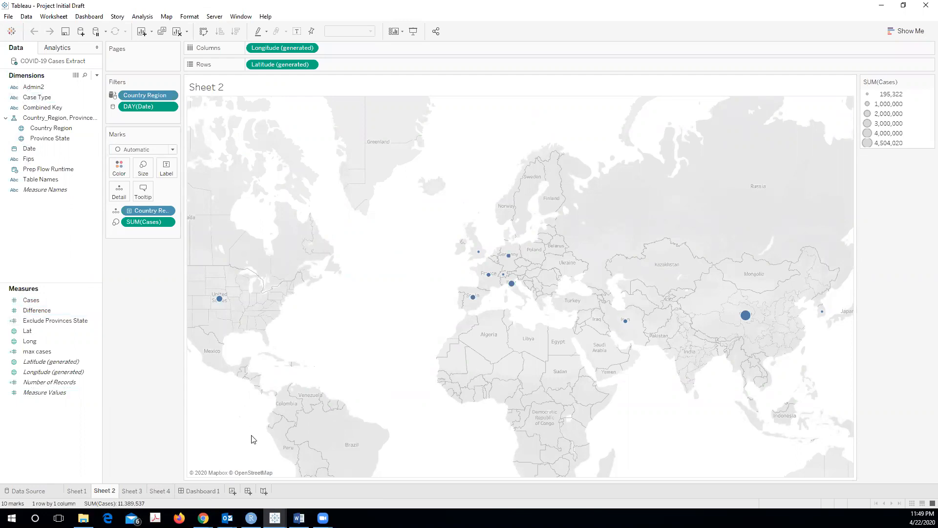
# Step: Add a new worksheet after Dashboard 1 and place the Case Type dimension on its rows
pyautogui.click(157, 492)
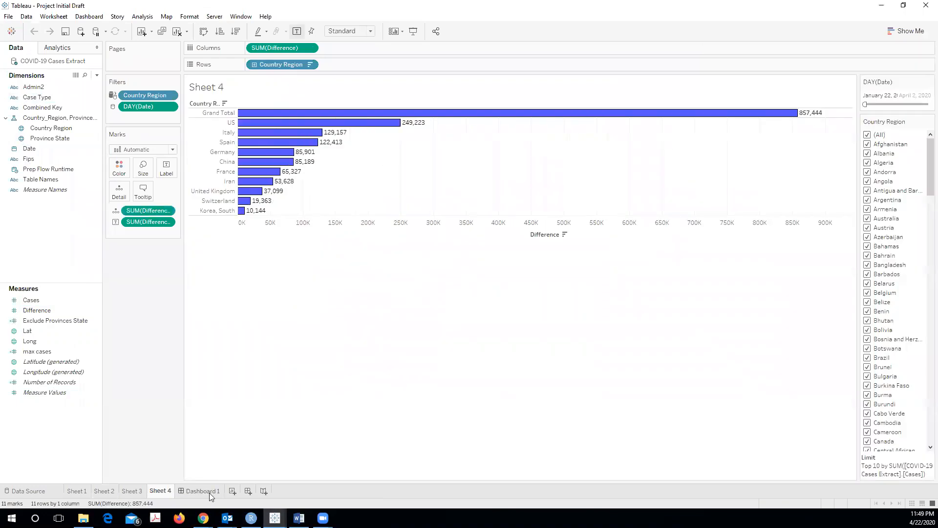
pyautogui.click(193, 491)
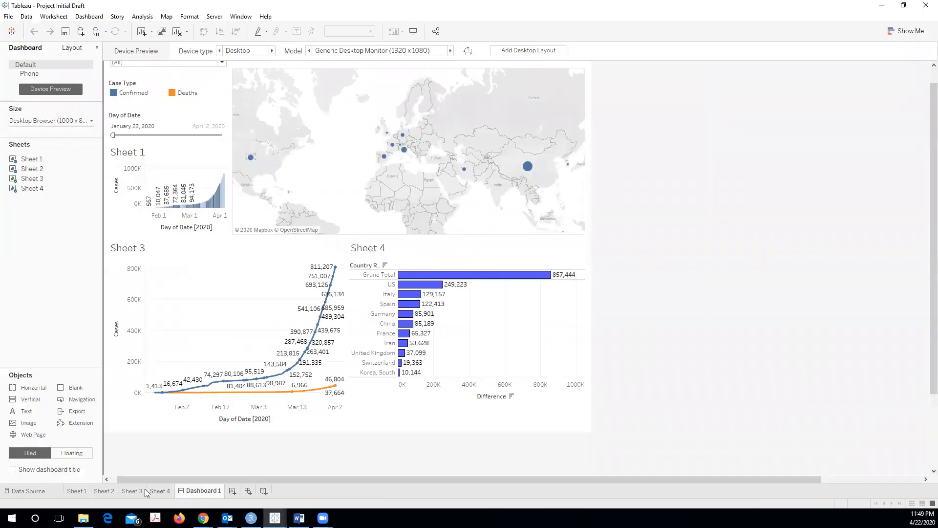
pyautogui.click(232, 491)
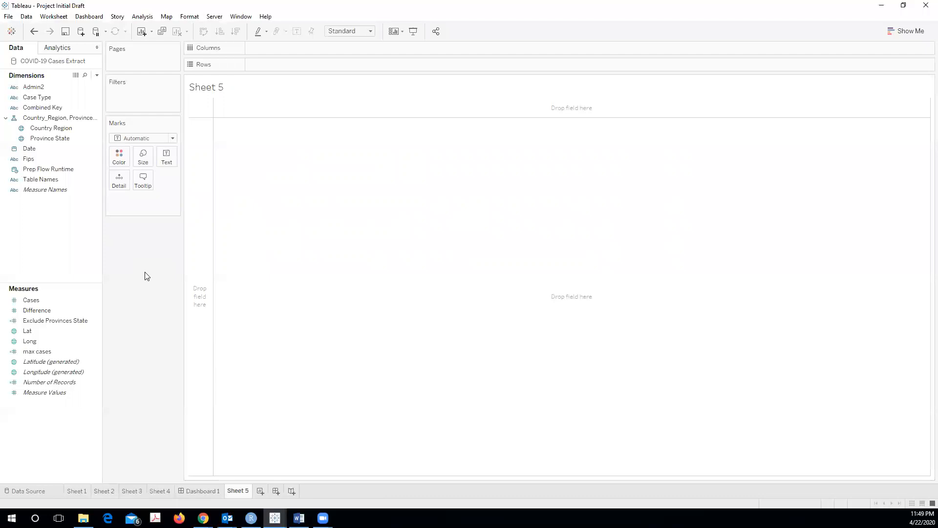
pyautogui.doubleClick(52, 97)
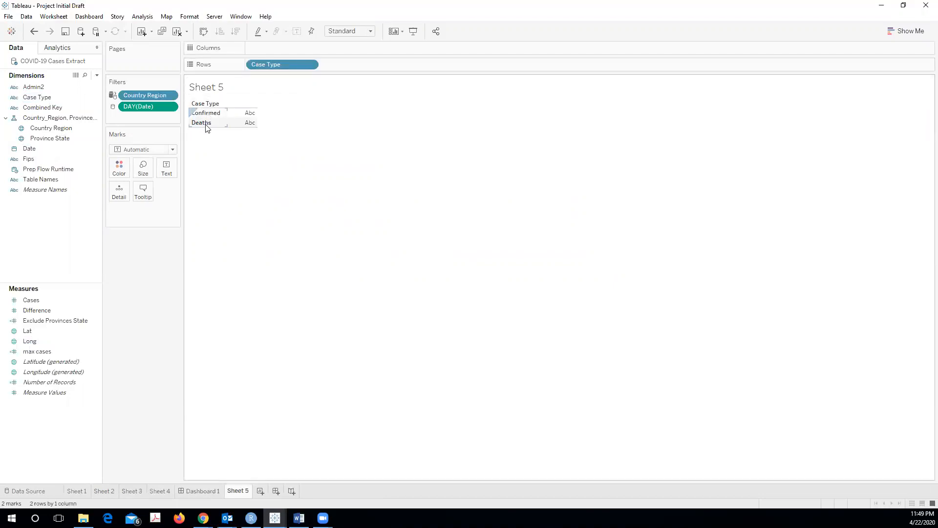
# Step: Add the Cases measure to the Case Type table on Sheet 5 and compare it with the chart on Sheet 1
pyautogui.click(43, 300)
pyautogui.doubleClick(43, 300)
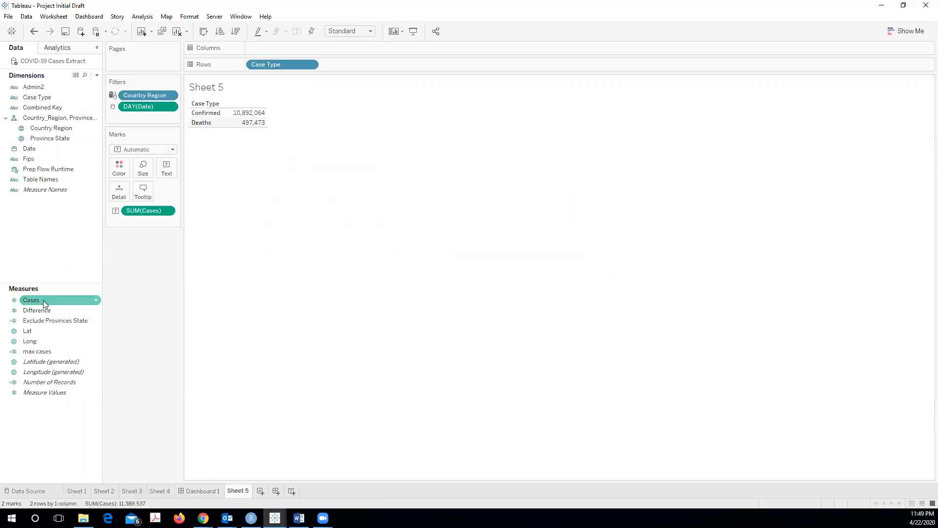
pyautogui.moveTo(266, 124)
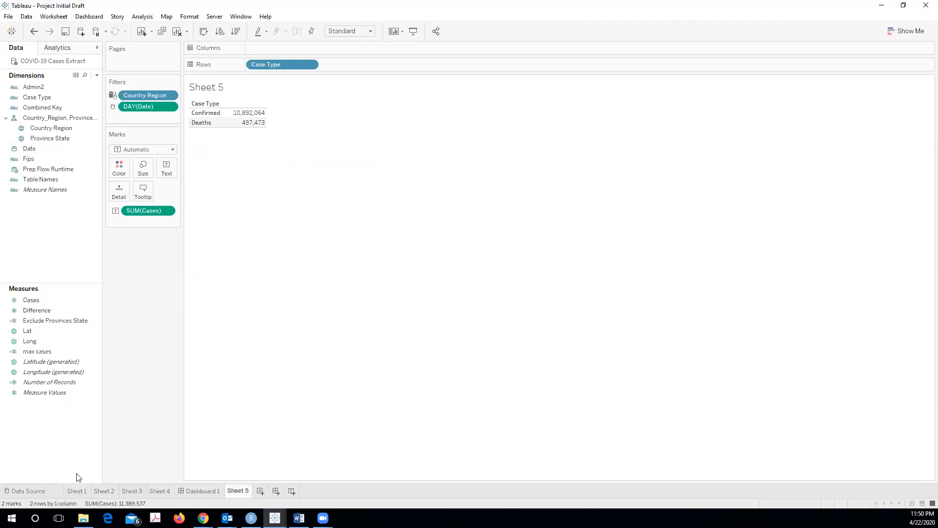
pyautogui.click(78, 491)
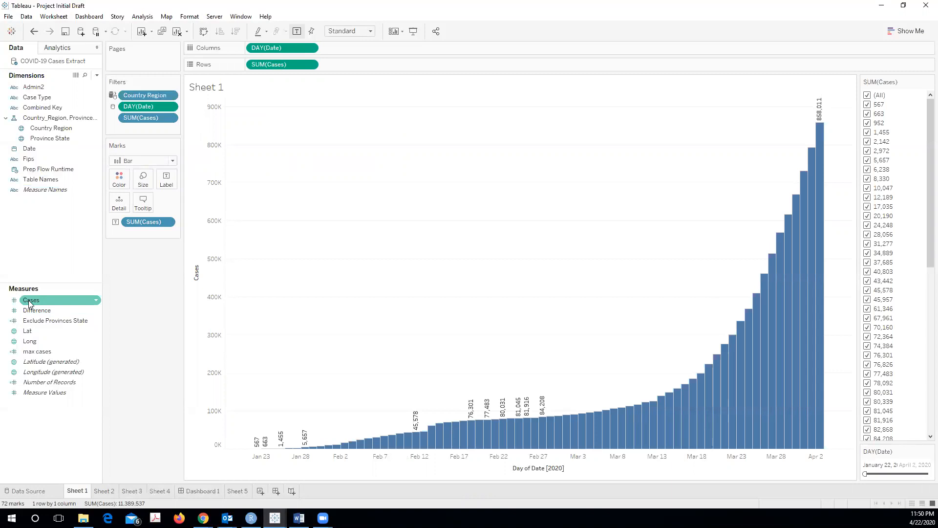
pyautogui.click(237, 490)
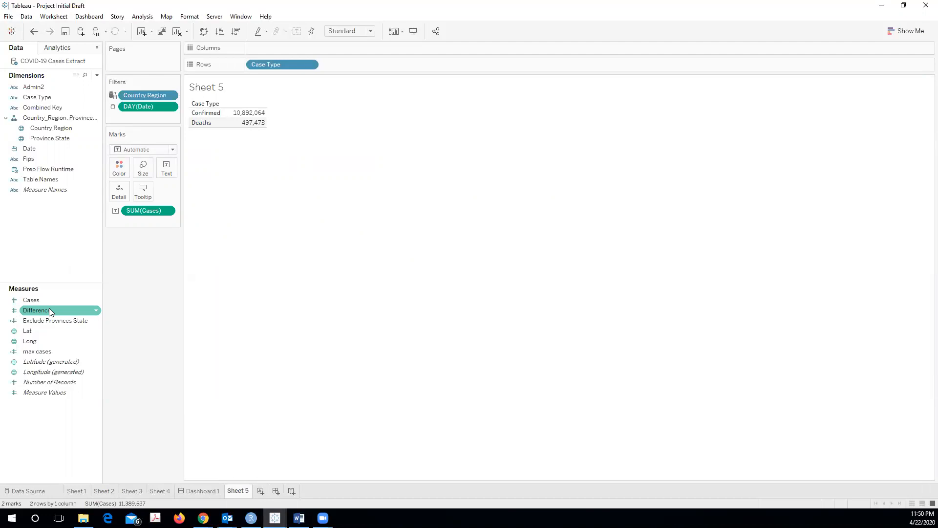
# Step: Replace the Cases measure with Difference in the Case Type table on Sheet 5
pyautogui.rightClick(95, 312)
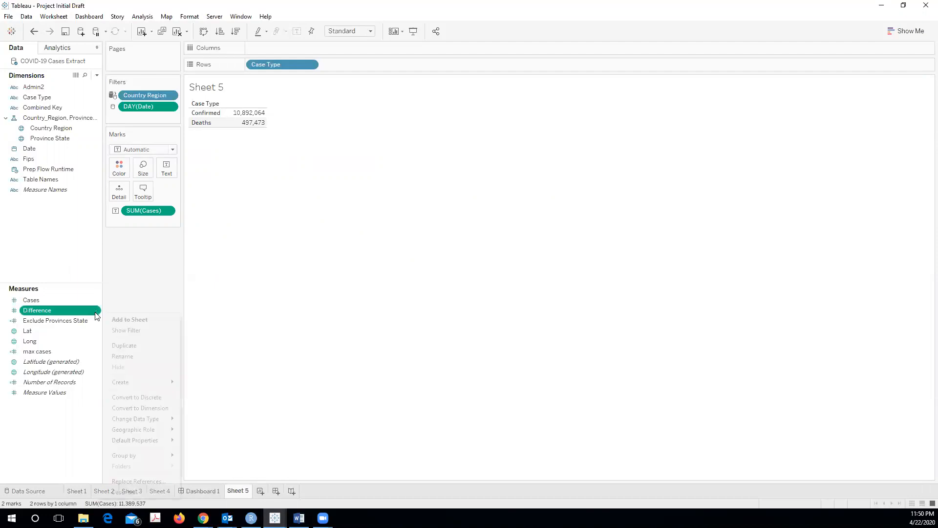
pyautogui.click(129, 295)
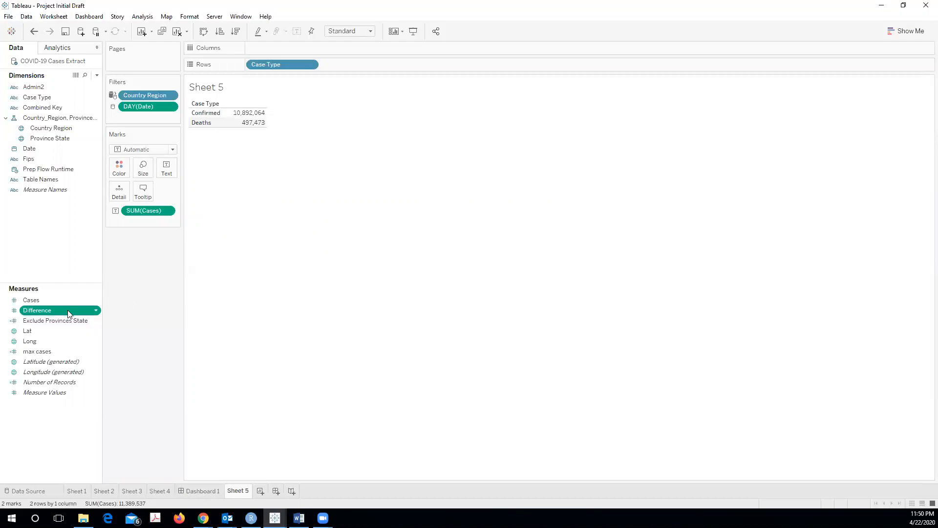
pyautogui.moveTo(150, 213); pyautogui.dragTo(69, 314)
pyautogui.doubleClick(28, 313)
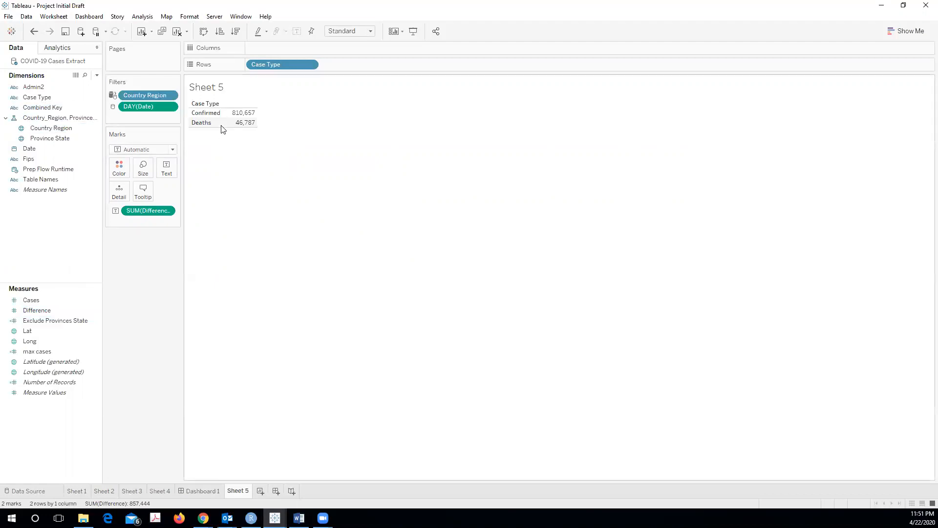
# Step: Break the Difference table down by Country Region across the columns and inspect the China and US figures
pyautogui.doubleClick(51, 130)
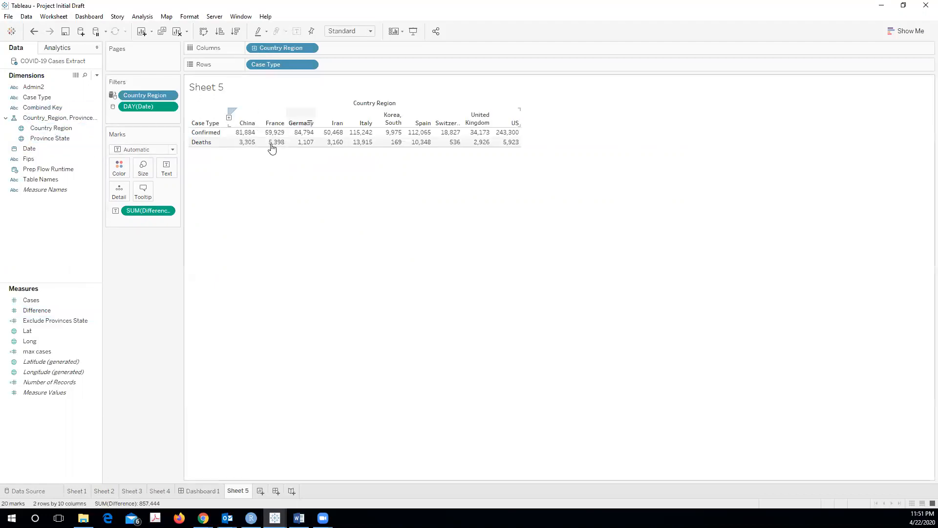
pyautogui.moveTo(249, 135)
pyautogui.moveTo(503, 141)
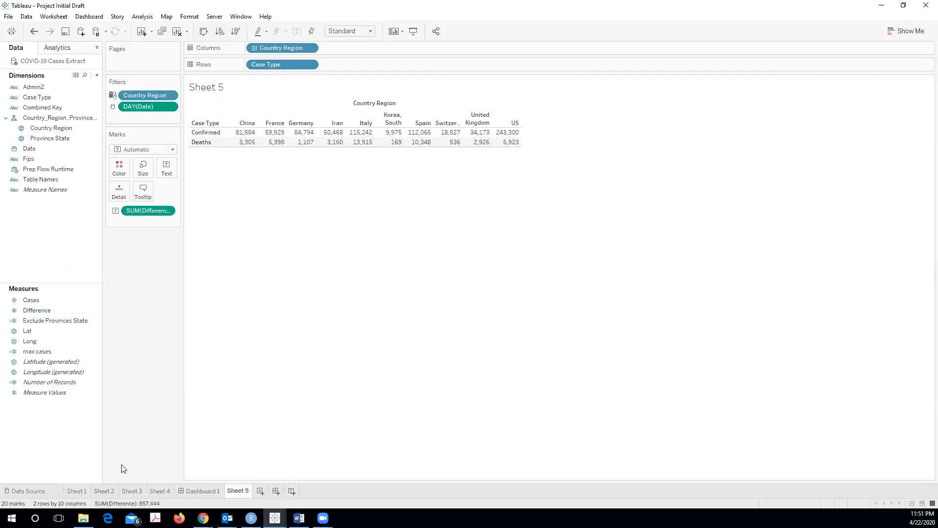
# Step: Examine the daily Cases chart on Sheet 1 and return to the country table on Sheet 5
pyautogui.click(74, 492)
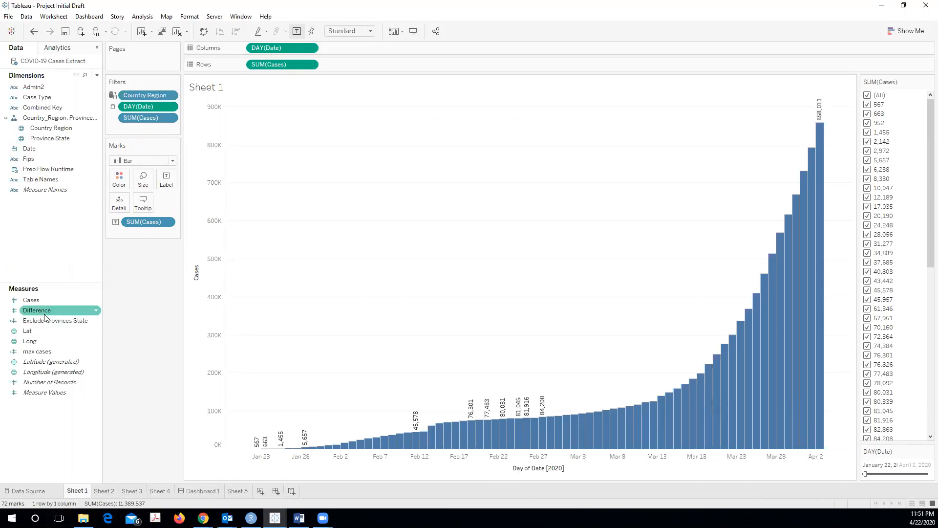
pyautogui.moveTo(426, 446)
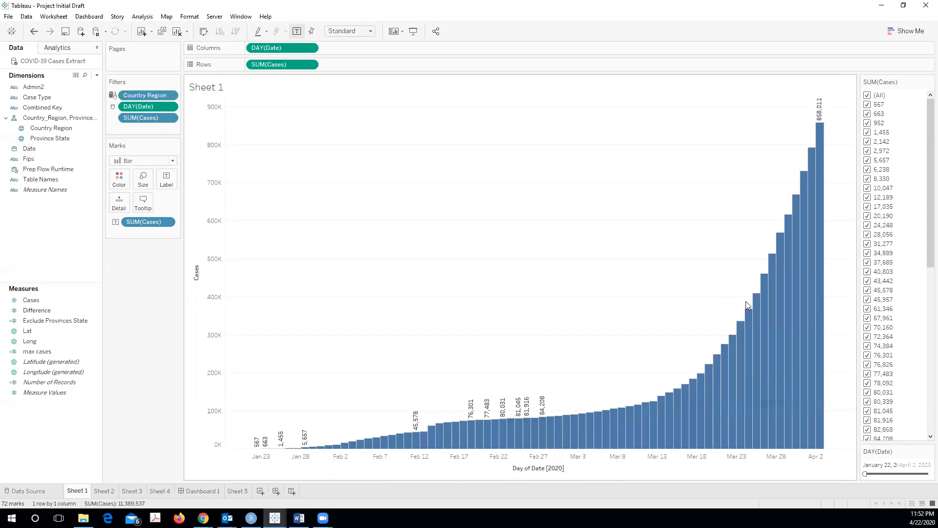
pyautogui.click(238, 490)
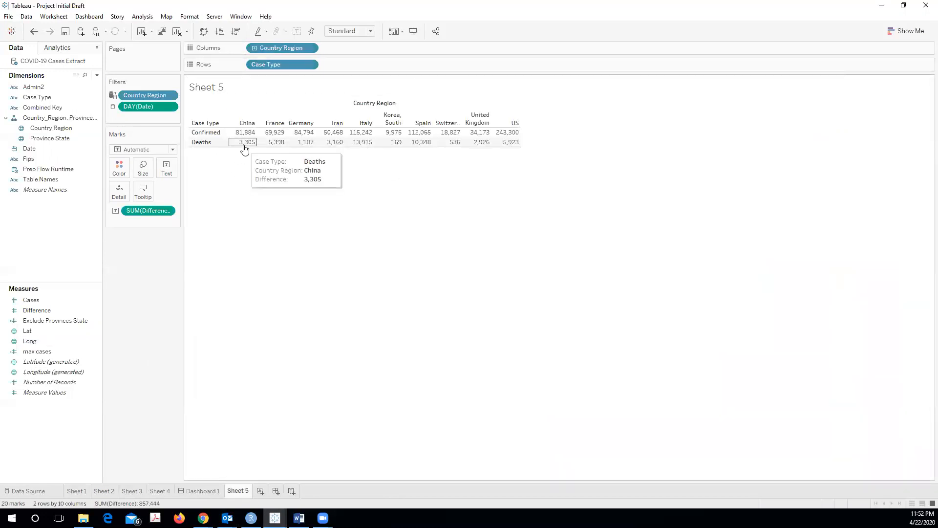
pyautogui.click(45, 310)
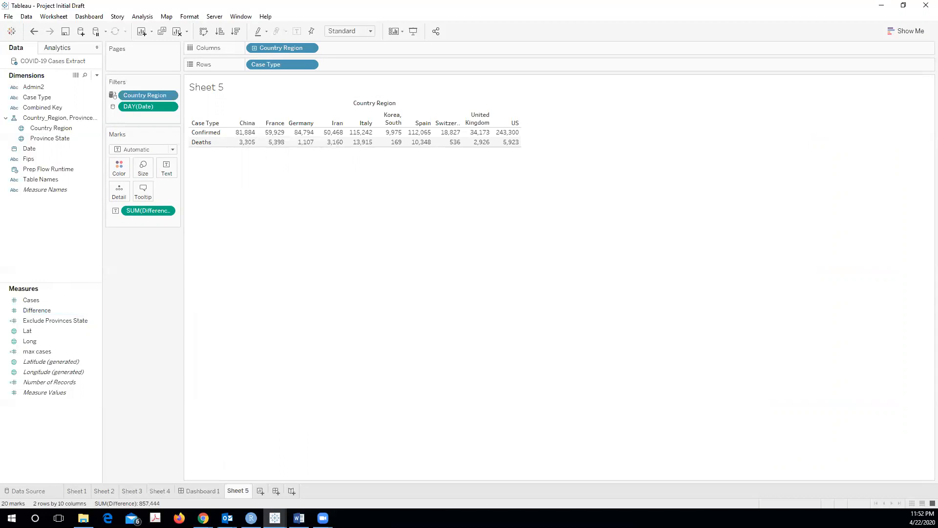
# Step: Consult the "Mortality Rate per country" requirement in the project description PDF, then return to the Project Initial Draft workbook in Tableau
pyautogui.click(204, 518)
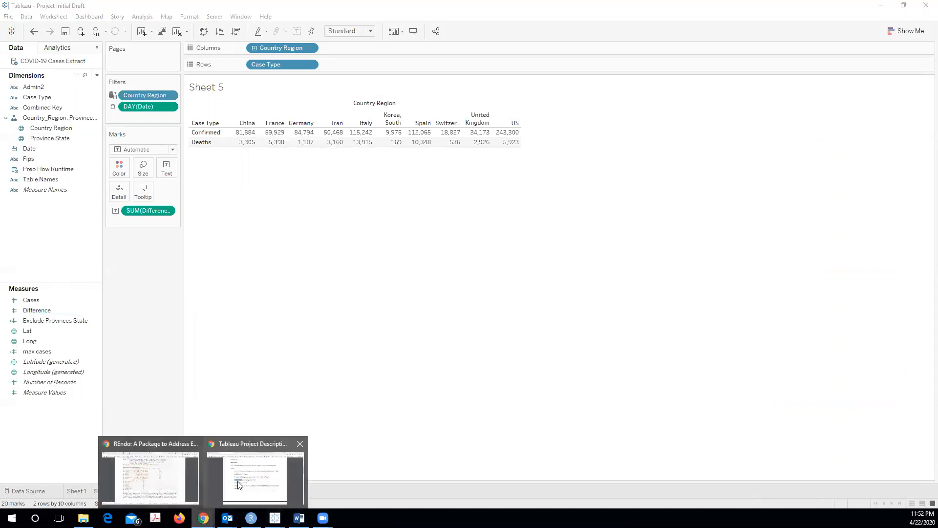
pyautogui.click(240, 483)
pyautogui.click(272, 280)
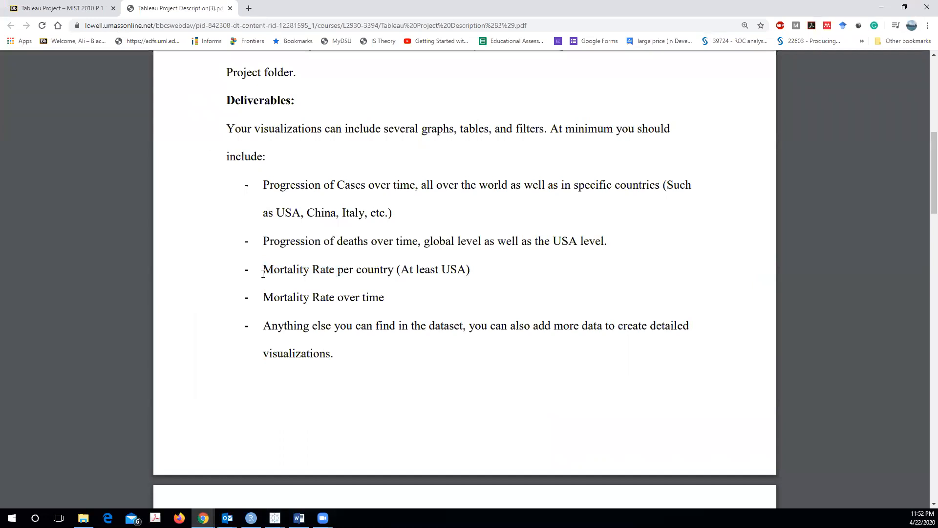
pyautogui.moveTo(264, 269); pyautogui.dragTo(390, 270)
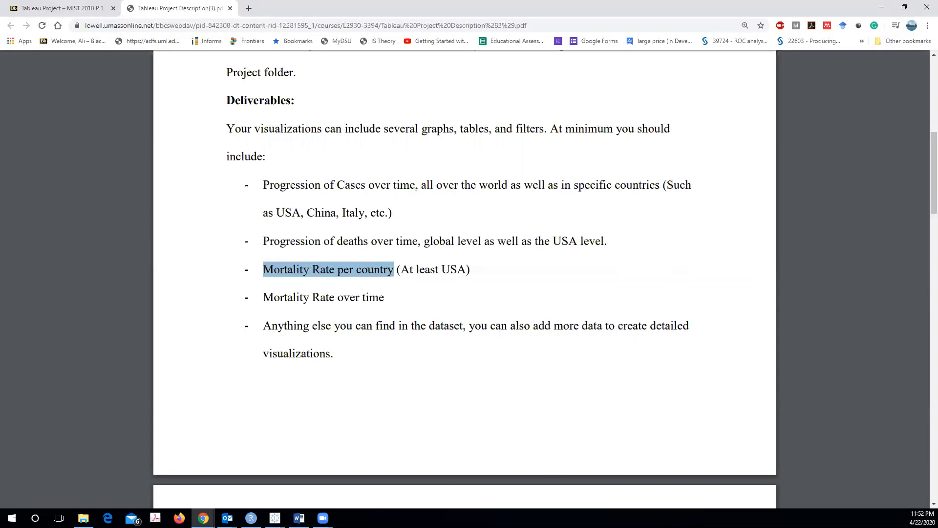
pyautogui.click(274, 518)
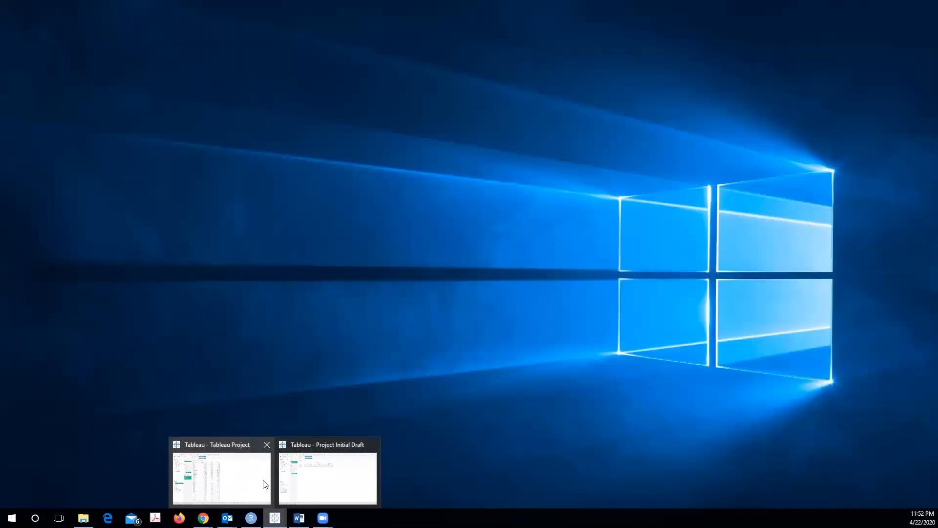
pyautogui.click(323, 475)
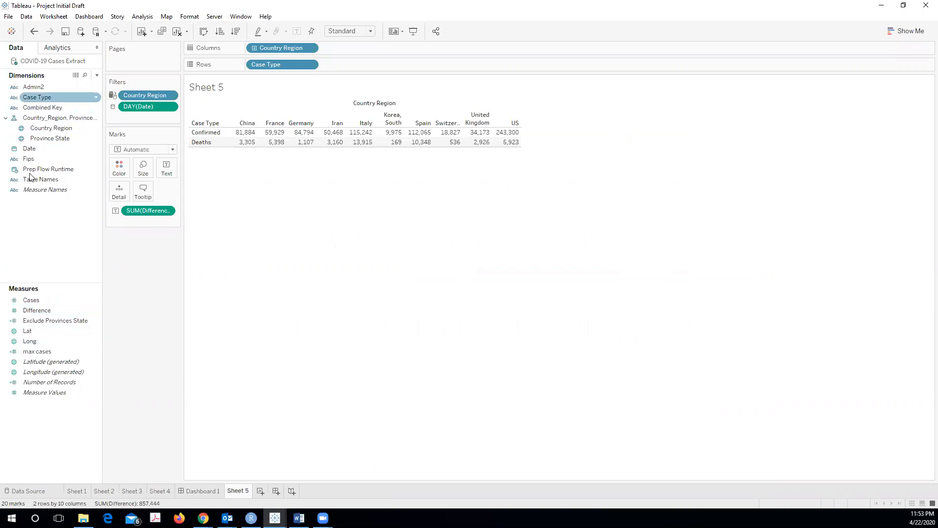
# Step: Remove Case Type from the rows of Sheet 5 to combine the case types, and add it back
pyautogui.click(47, 180)
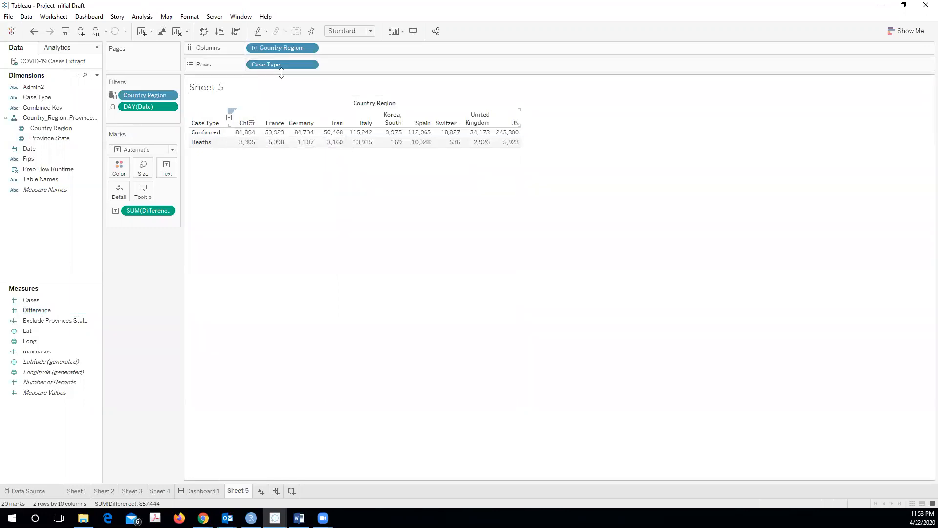
pyautogui.moveTo(282, 64); pyautogui.dragTo(156, 268)
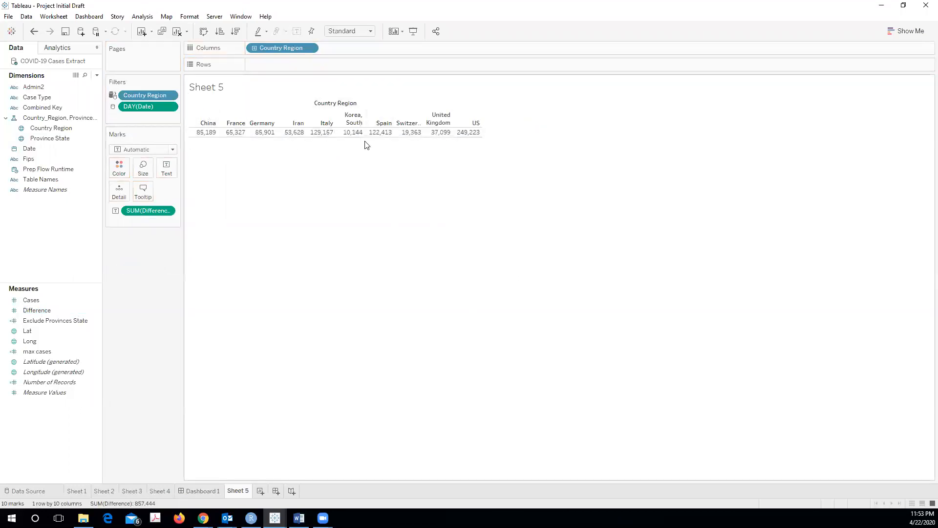
pyautogui.doubleClick(37, 96)
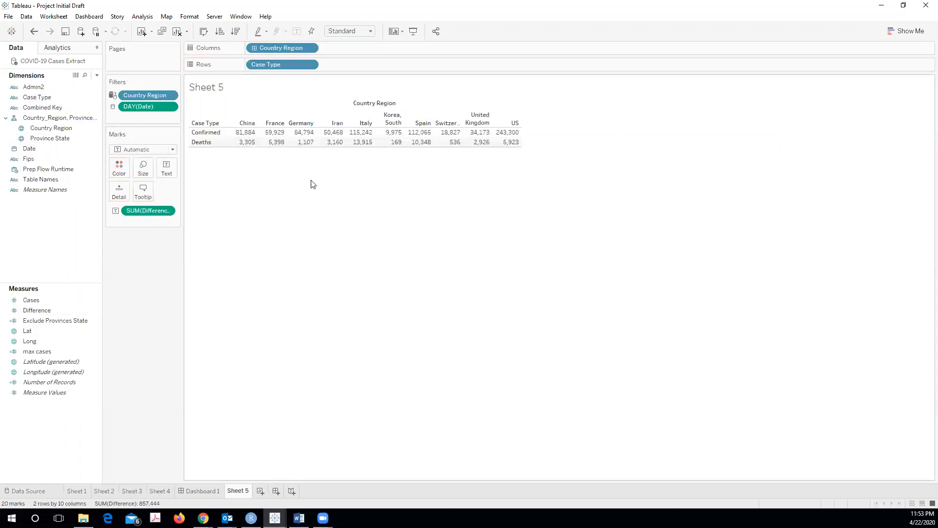
pyautogui.click(38, 312)
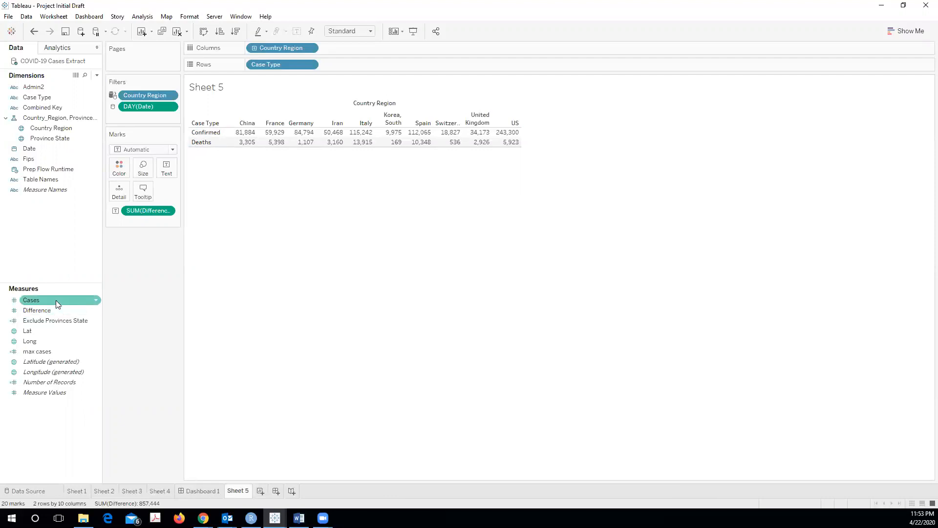
pyautogui.moveTo(275, 517)
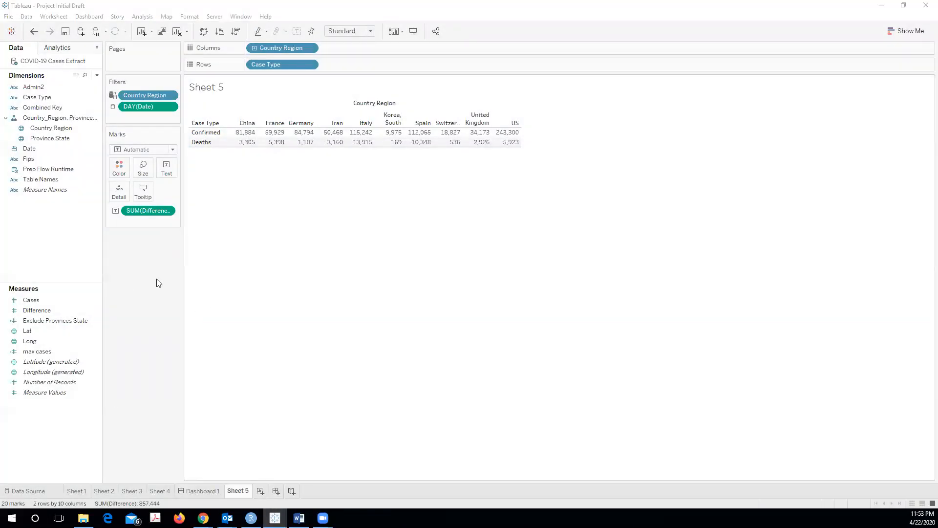
# Step: Clear Sheet 5 by removing the Difference measure, Case Type, Country Region and all of its filters
pyautogui.moveTo(143, 214); pyautogui.dragTo(195, 140)
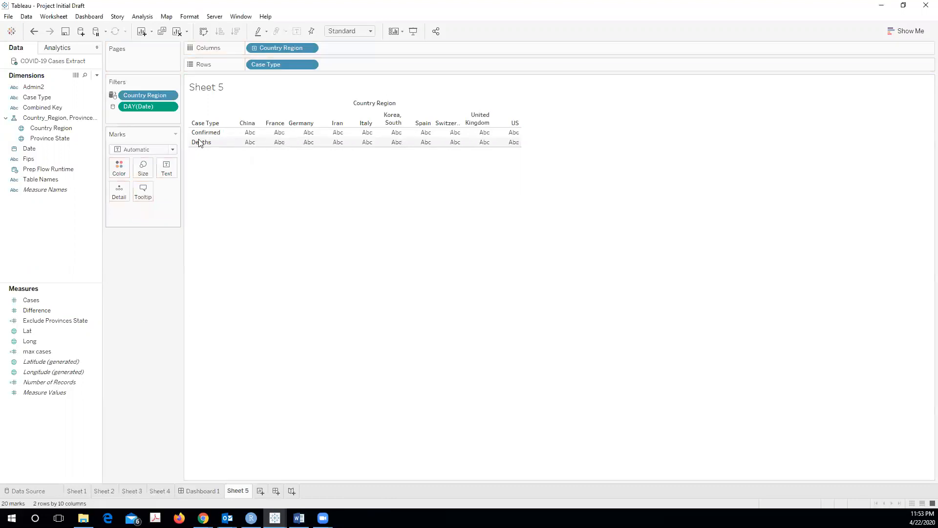
pyautogui.moveTo(262, 64); pyautogui.dragTo(210, 163)
pyautogui.rightClick(156, 117)
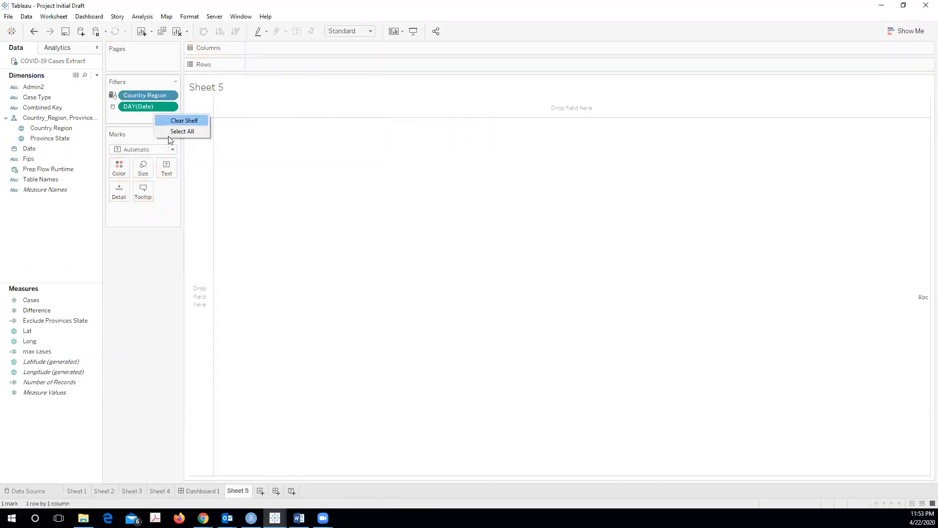
pyautogui.click(174, 119)
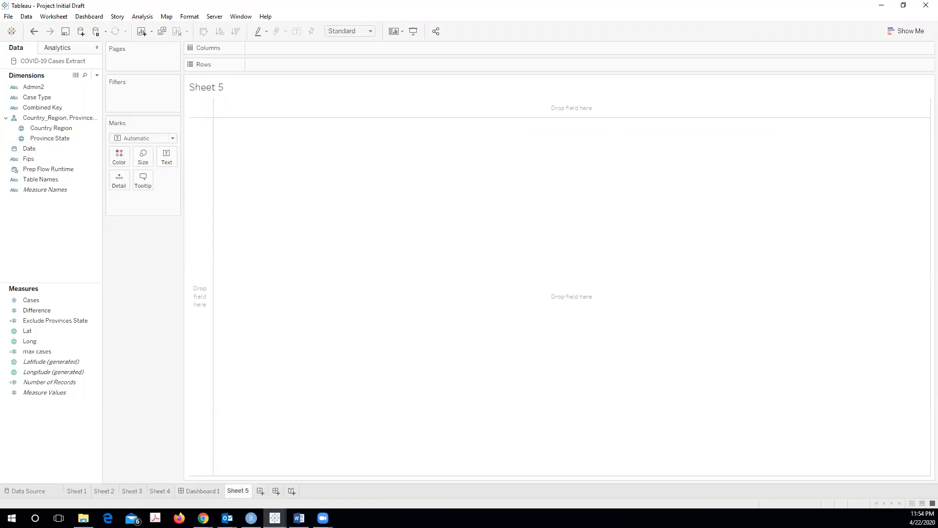
# Step: Create a new calculated field and name it Confirmed Cases
pyautogui.click(92, 300)
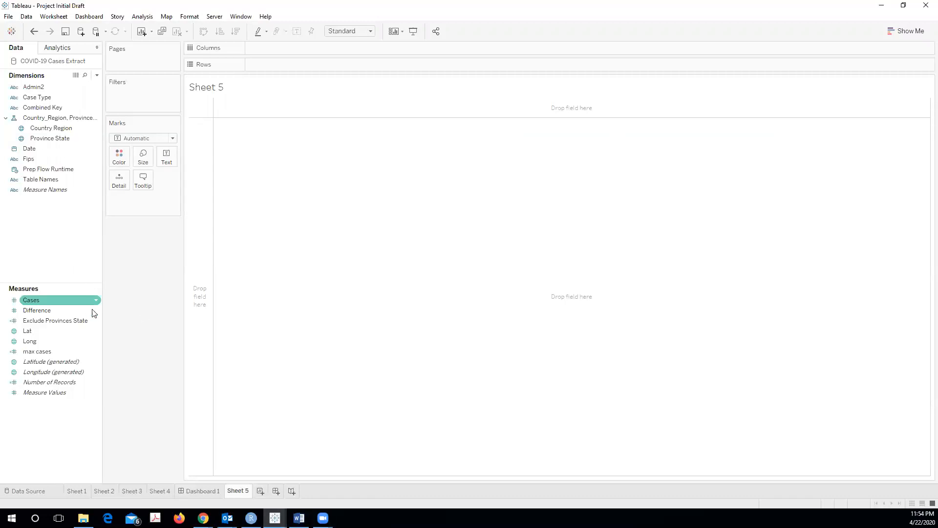
pyautogui.rightClick(87, 416)
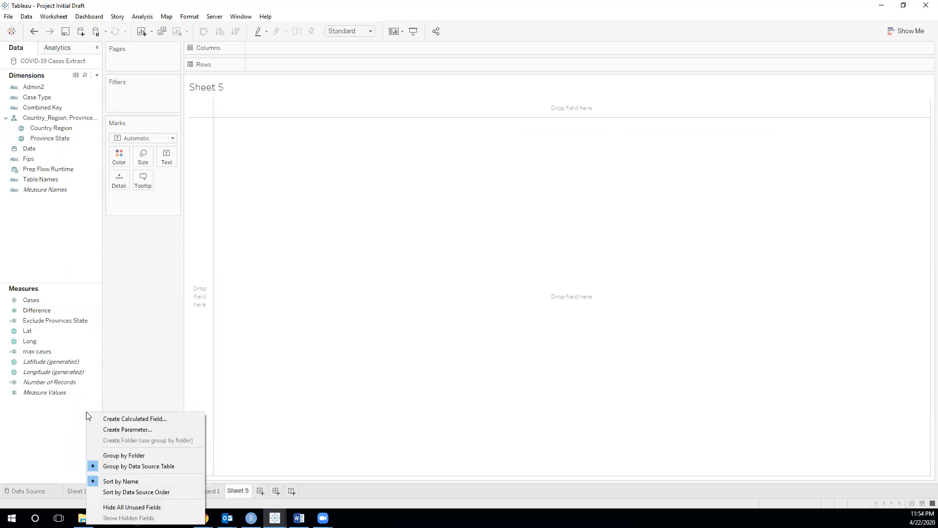
pyautogui.rightClick(59, 418)
pyautogui.rightClick(54, 446)
pyautogui.rightClick(60, 425)
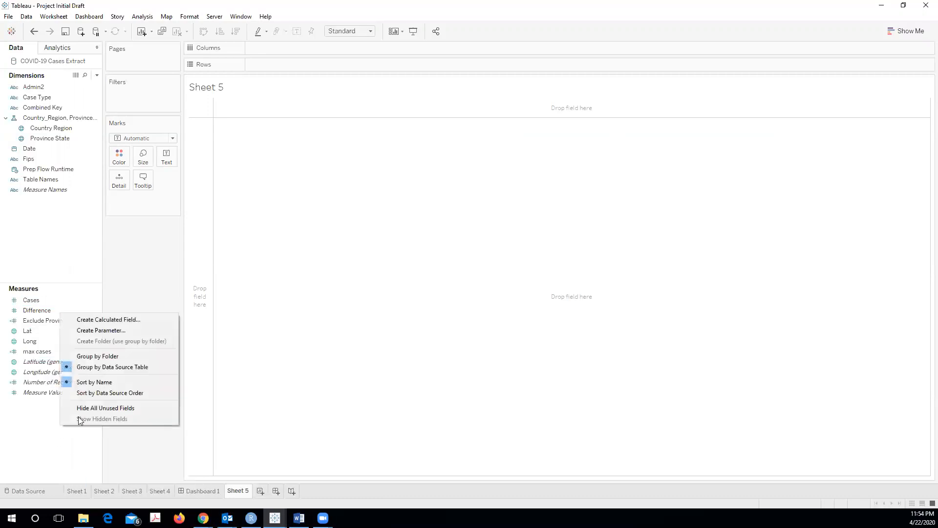
pyautogui.click(108, 320)
pyautogui.moveTo(316, 224); pyautogui.dragTo(247, 232)
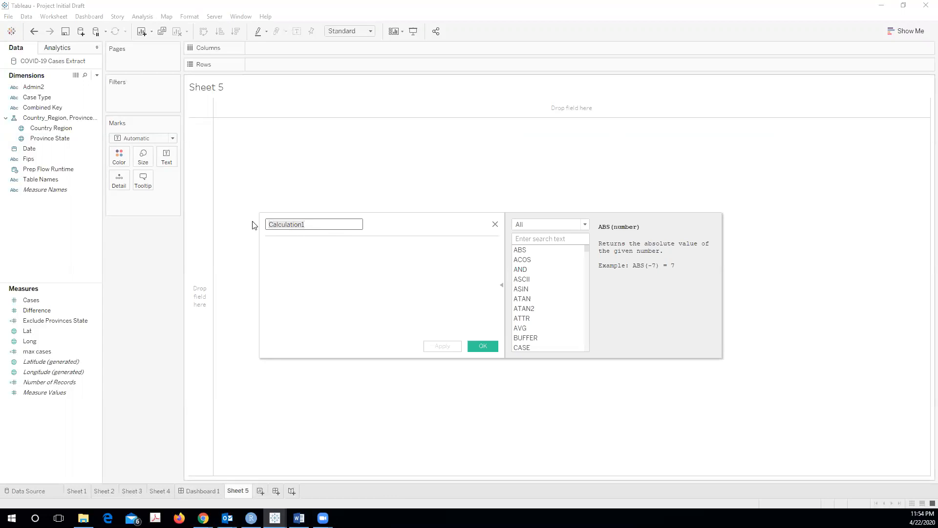
pyautogui.press('BackSpace')
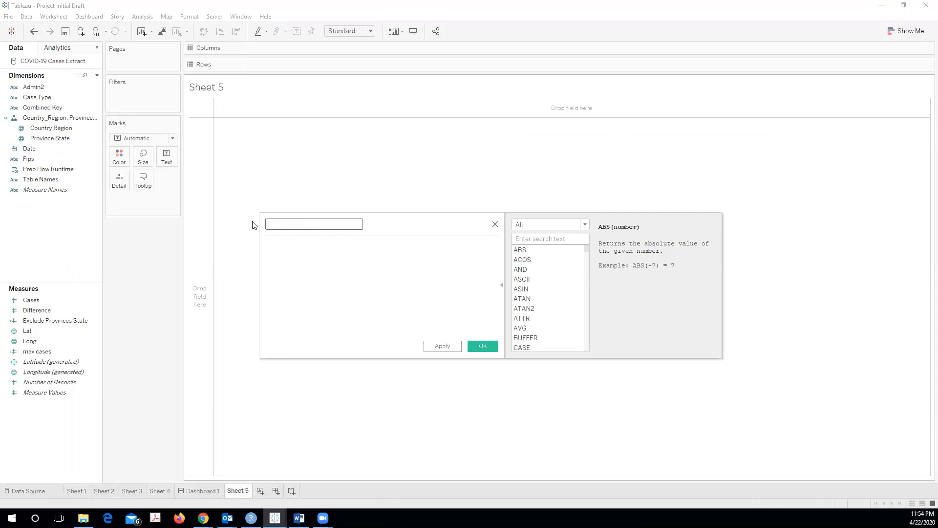
pyautogui.write('Confirmed Cases')
# Step: Begin the Confirmed Cases formula with If [Case Type]="Confirmed", adding Case Type to the rows of Sheet 5 to check the value's spelling
pyautogui.click(306, 283)
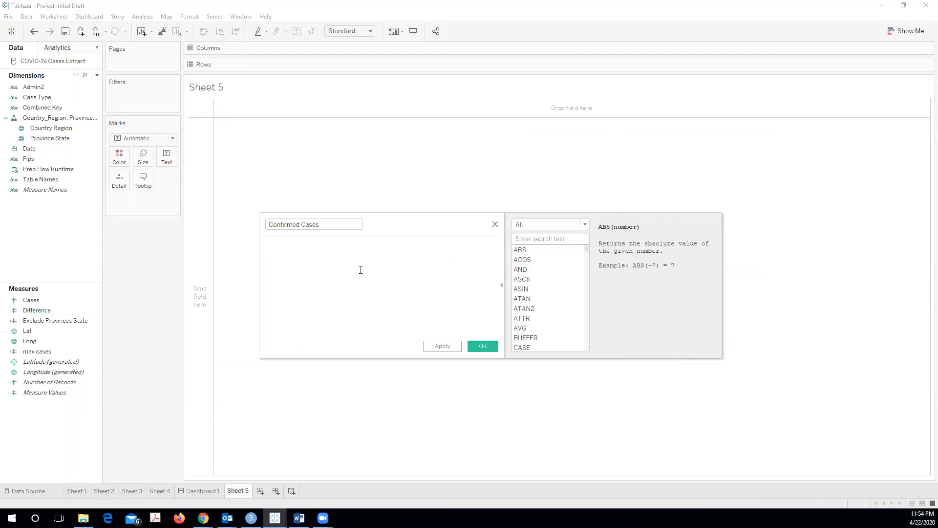
pyautogui.click(42, 311)
pyautogui.write('If [cas')
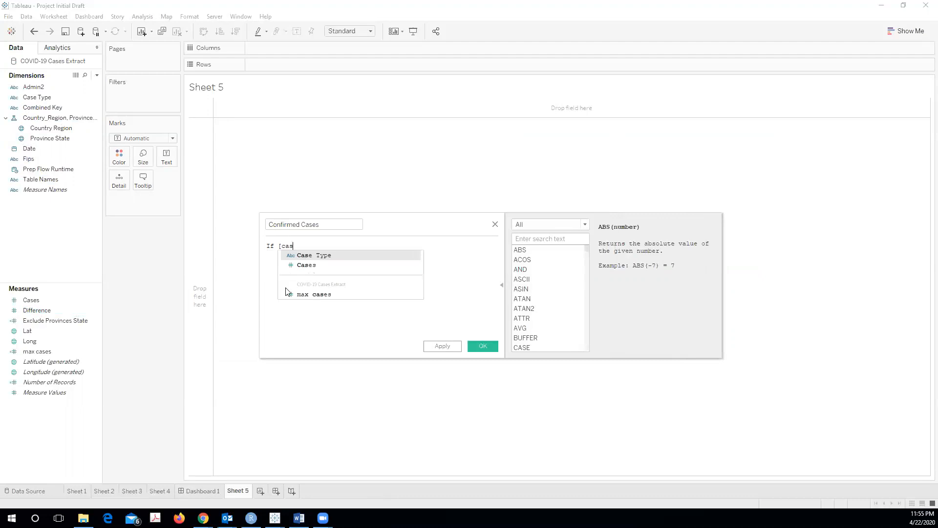
pyautogui.press('Return')
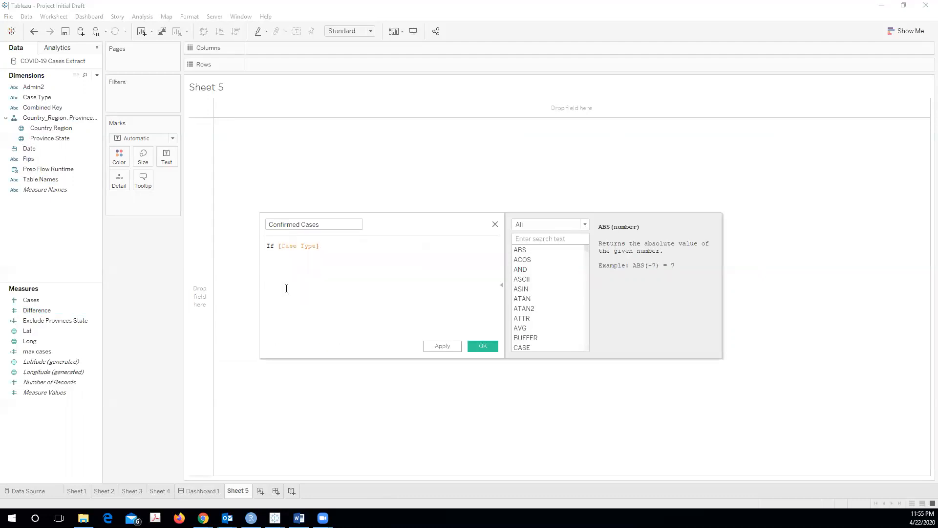
pyautogui.write('="Confirmed"')
pyautogui.doubleClick(41, 98)
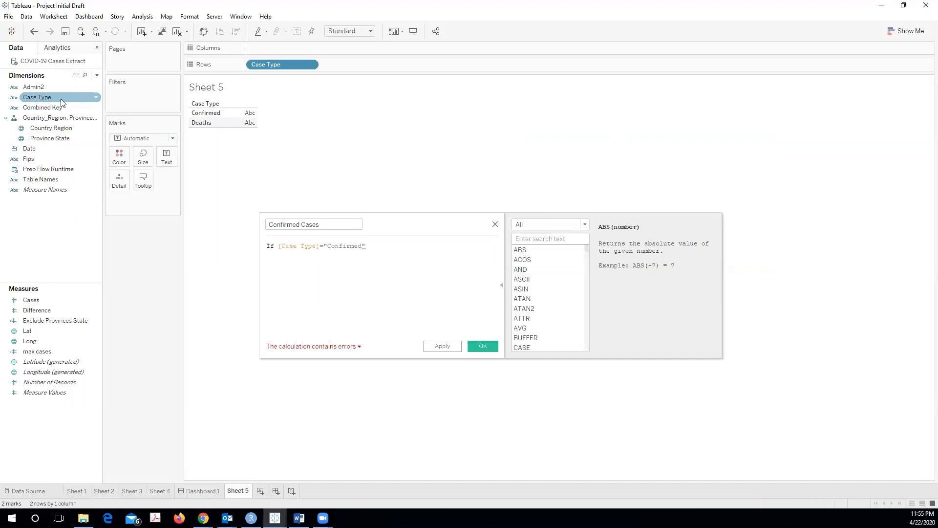
pyautogui.click(390, 249)
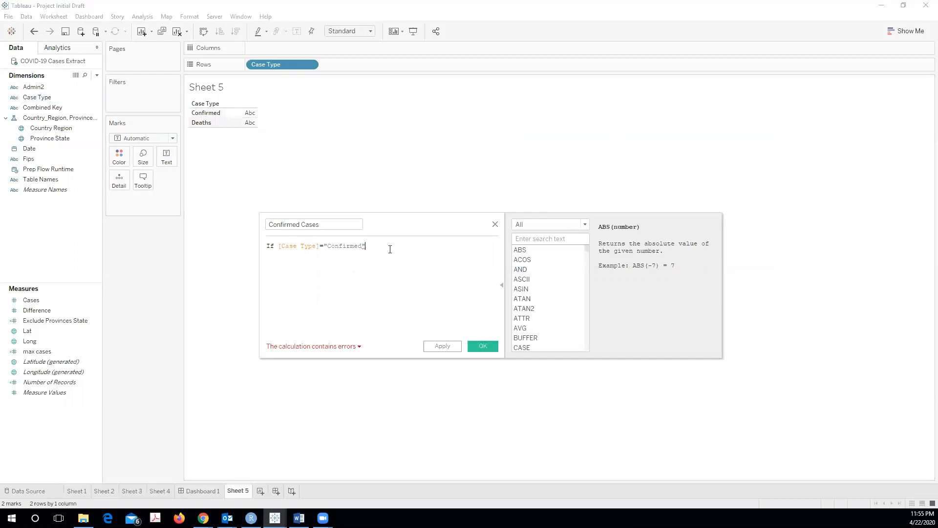
# Step: Complete the Confirmed Cases formula with Then [Difference] ELSE 0 END
pyautogui.write('Th')
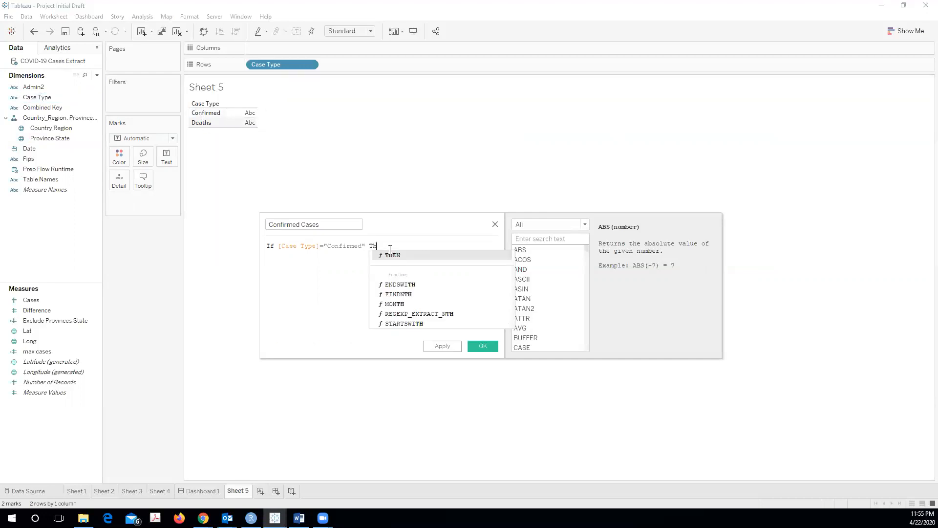
pyautogui.write('en [')
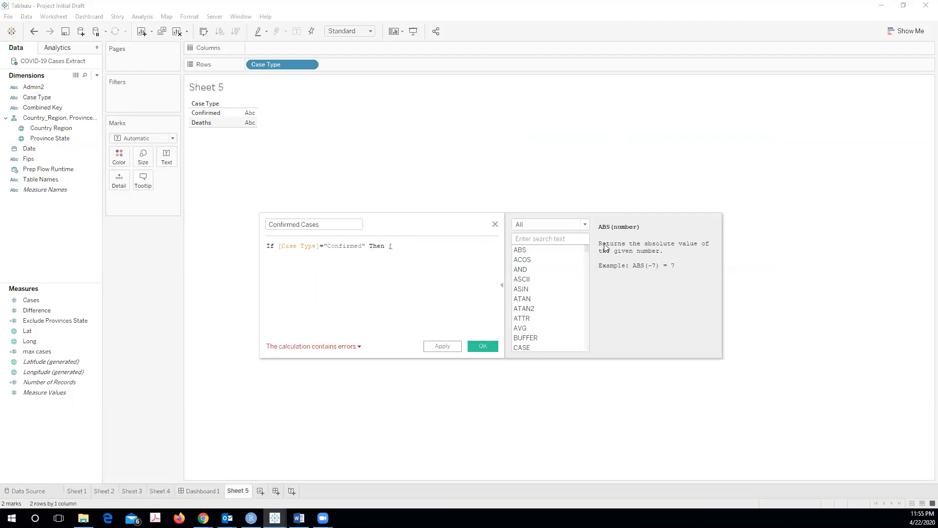
pyautogui.write('Di')
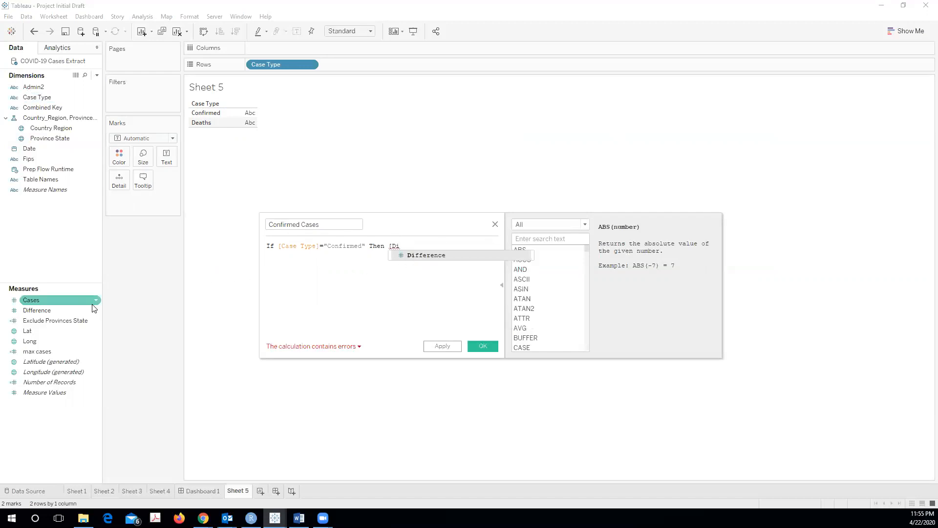
pyautogui.click(434, 256)
pyautogui.write('else')
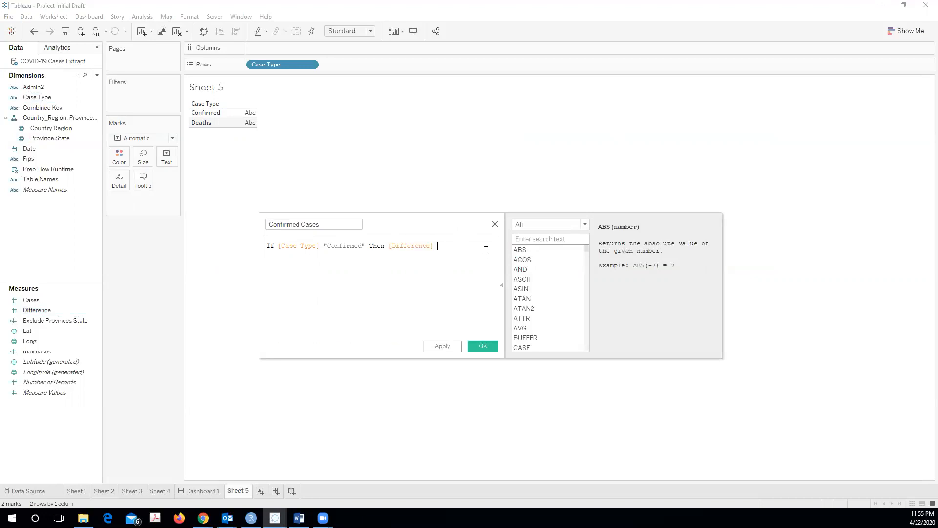
pyautogui.click(485, 254)
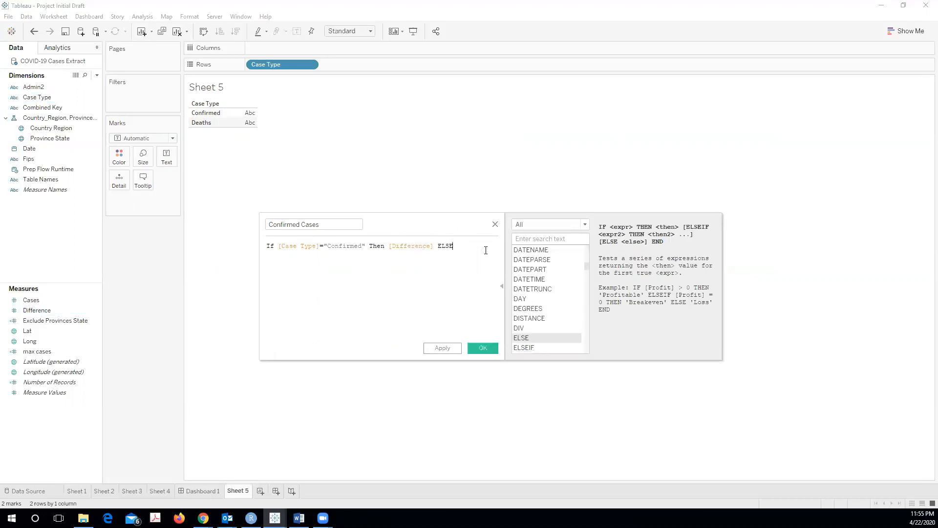
pyautogui.write('0 end')
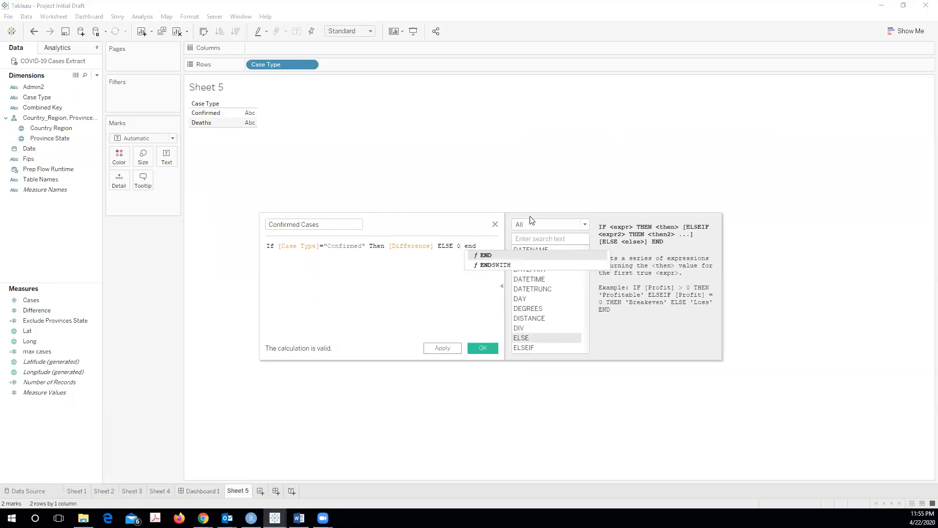
pyautogui.click(486, 254)
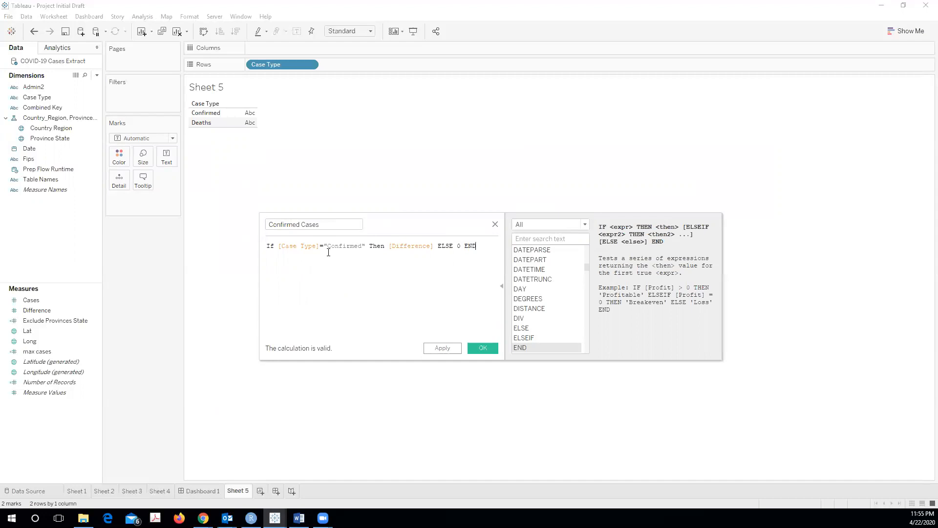
# Step: Save the Confirmed Cases calculated field and add it to the Case Type table on Sheet 5
pyautogui.moveTo(389, 246); pyautogui.dragTo(432, 247)
pyautogui.click(397, 258)
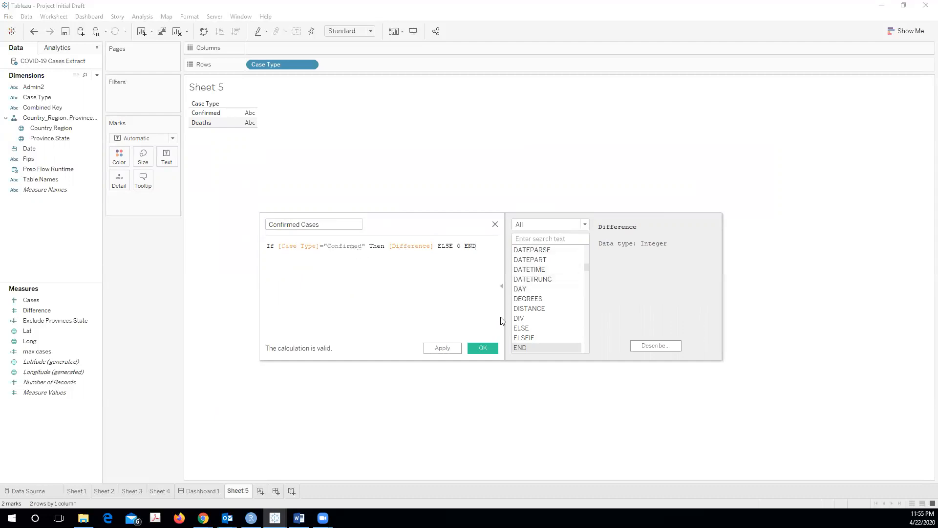
pyautogui.click(482, 348)
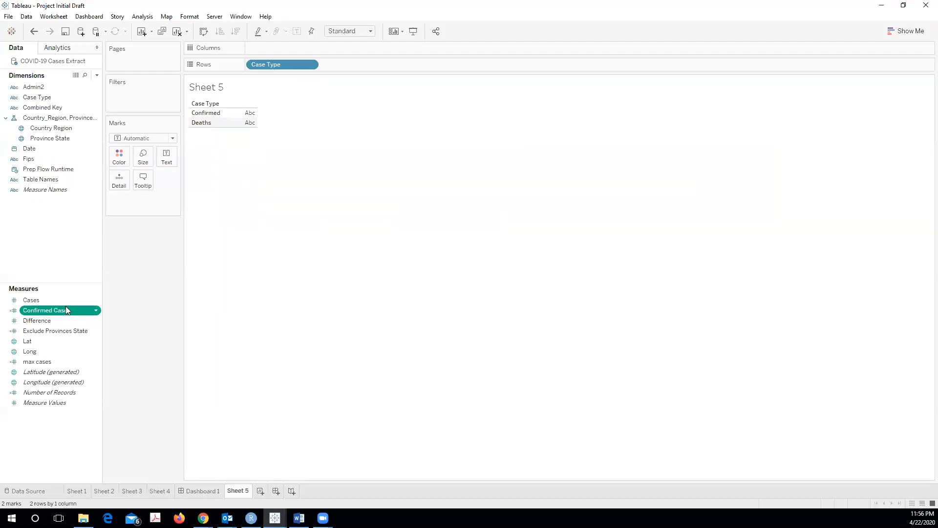
pyautogui.doubleClick(51, 311)
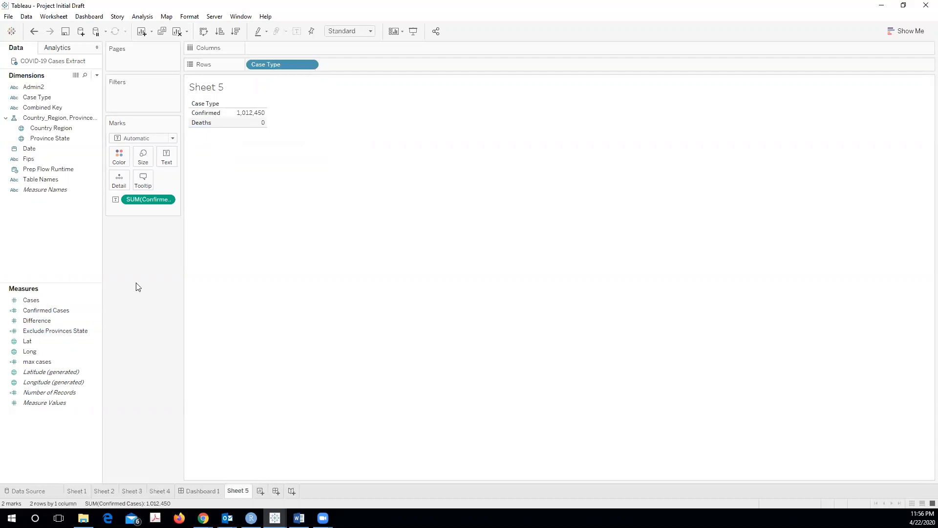
# Step: Create a new calculated field named Deaths and begin its formula with If [Case Type]
pyautogui.rightClick(73, 433)
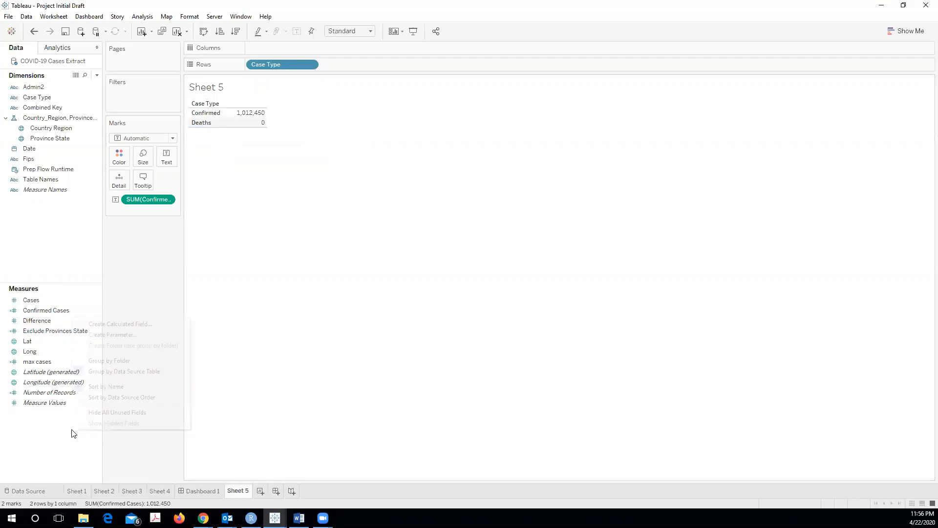
pyautogui.click(138, 324)
pyautogui.press('BackSpace')
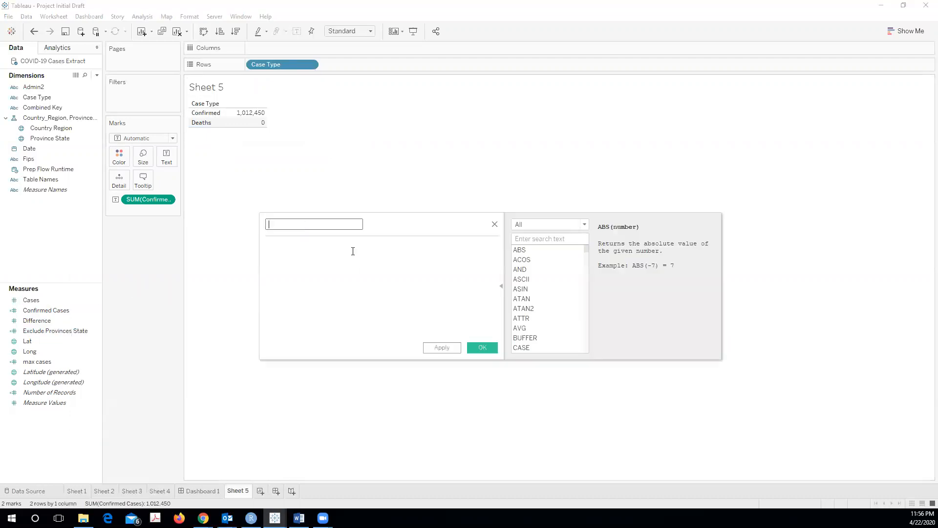
pyautogui.write('Deaths')
pyautogui.click(352, 251)
pyautogui.write('If [cas')
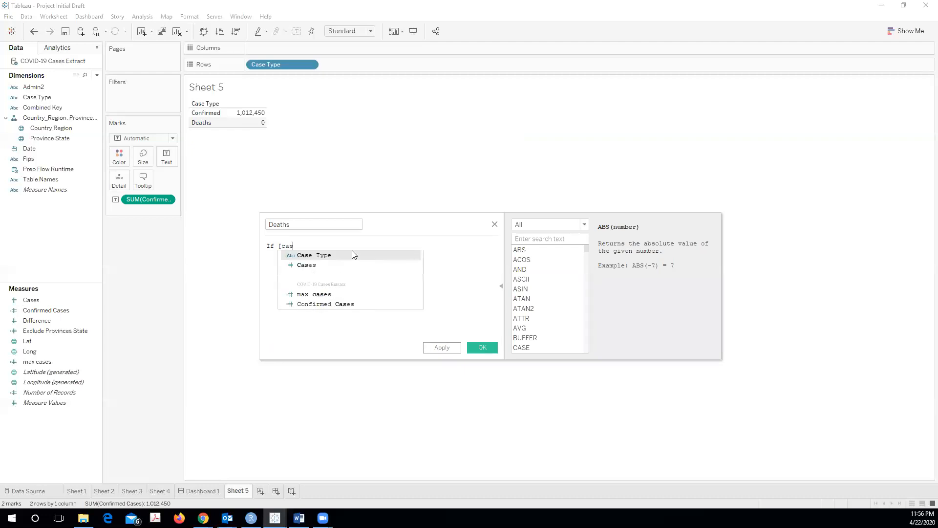
pyautogui.click(353, 254)
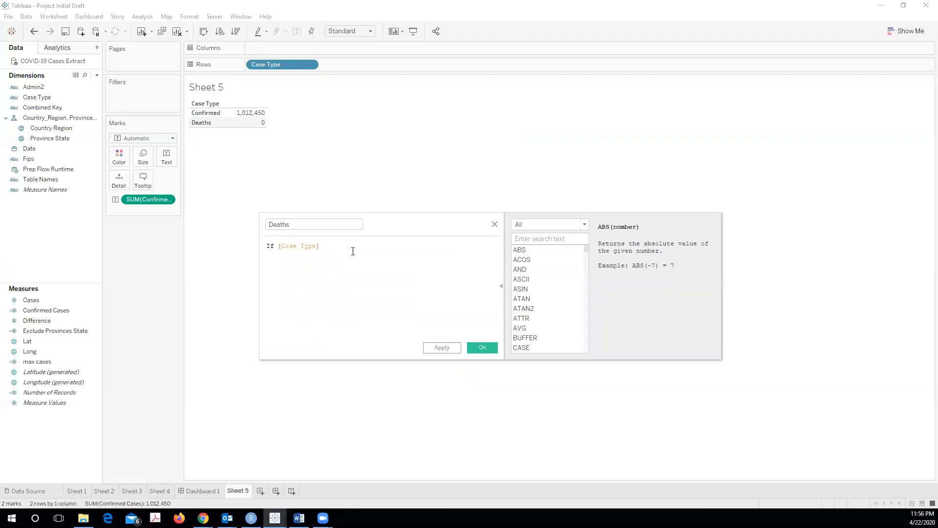
# Step: Complete the Deaths formula with ="Deaths" Then [Difference] ELSE 0 End
pyautogui.write('="De')
pyautogui.press('BackSpace')
pyautogui.press('BackSpace')
pyautogui.write('"')
pyautogui.press('BackSpace')
pyautogui.press('BackSpace')
pyautogui.write('"Deaths" Then [Di')
pyautogui.press('Return')
pyautogui.write(',')
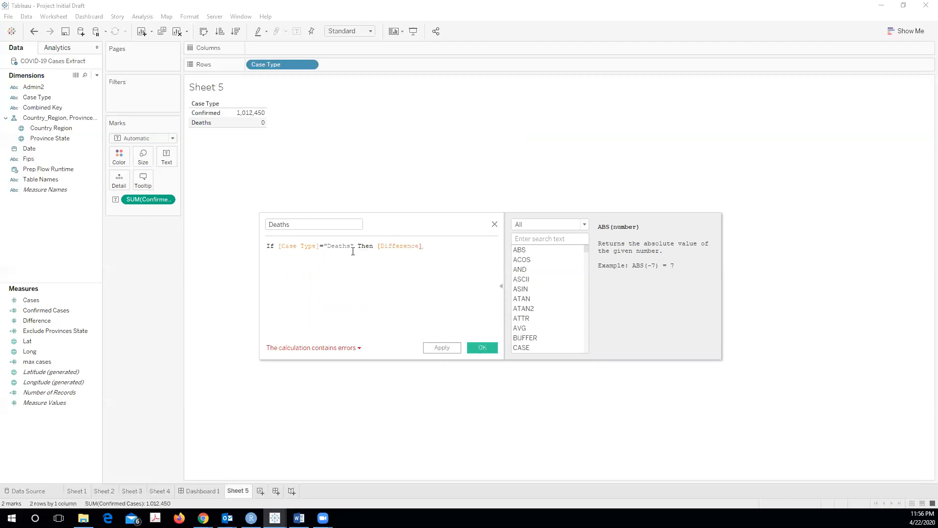
pyautogui.press('BackSpace')
pyautogui.write(' Els')
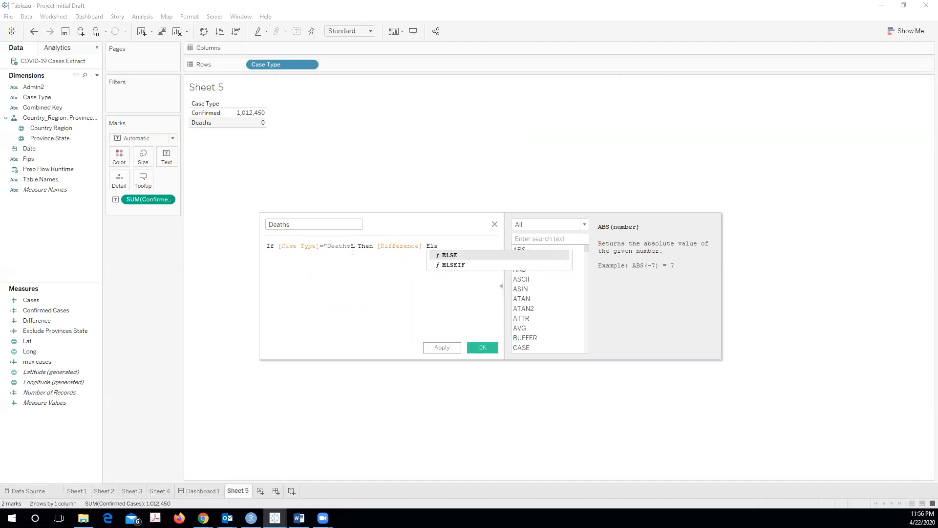
pyautogui.press('Return')
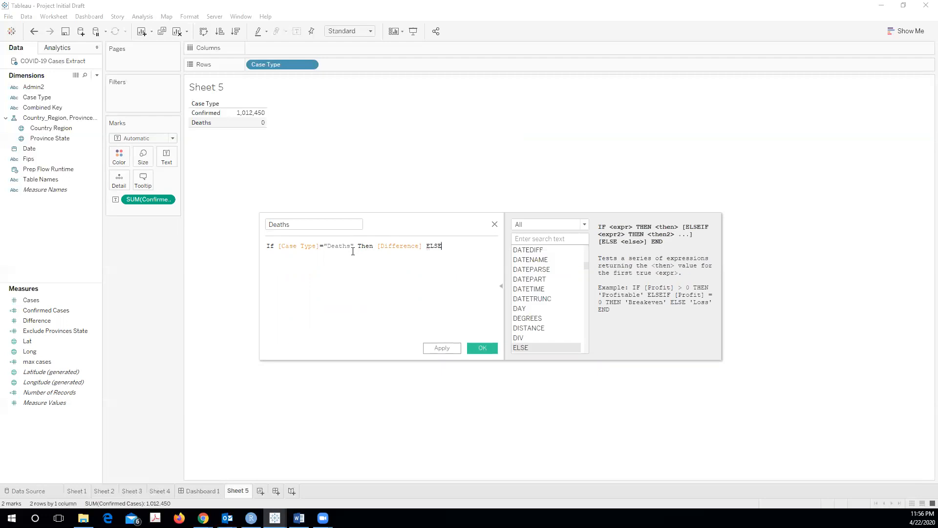
pyautogui.write('0 End')
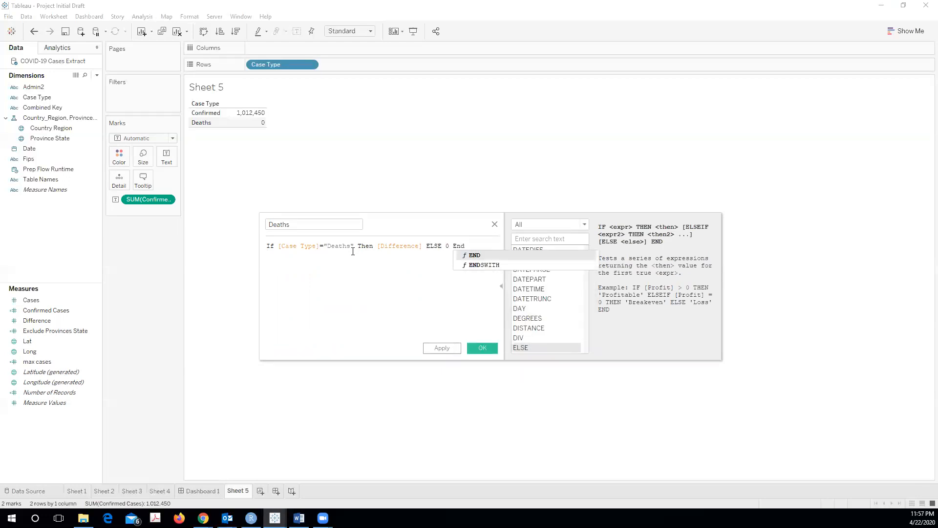
# Step: Save the Deaths calculated field and add it beside Confirmed Cases in the table to compare both measures by case type
pyautogui.click(481, 350)
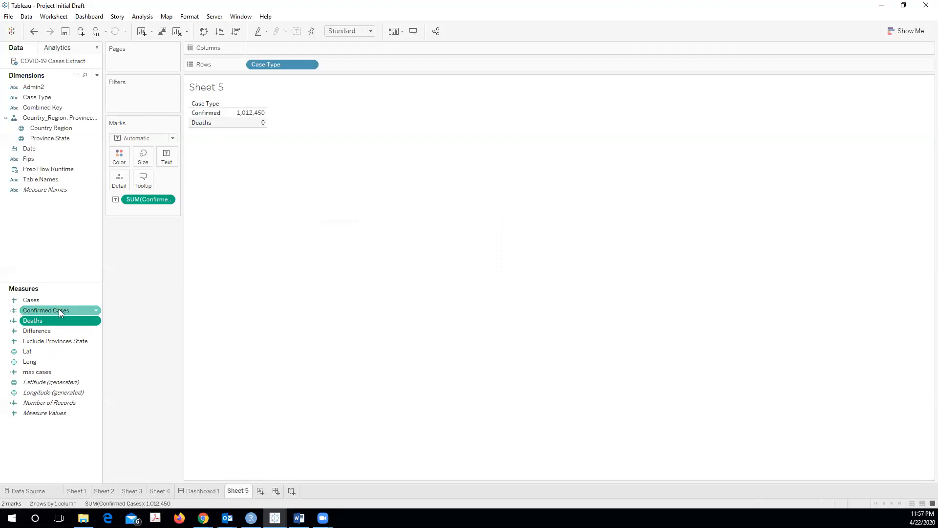
pyautogui.doubleClick(47, 318)
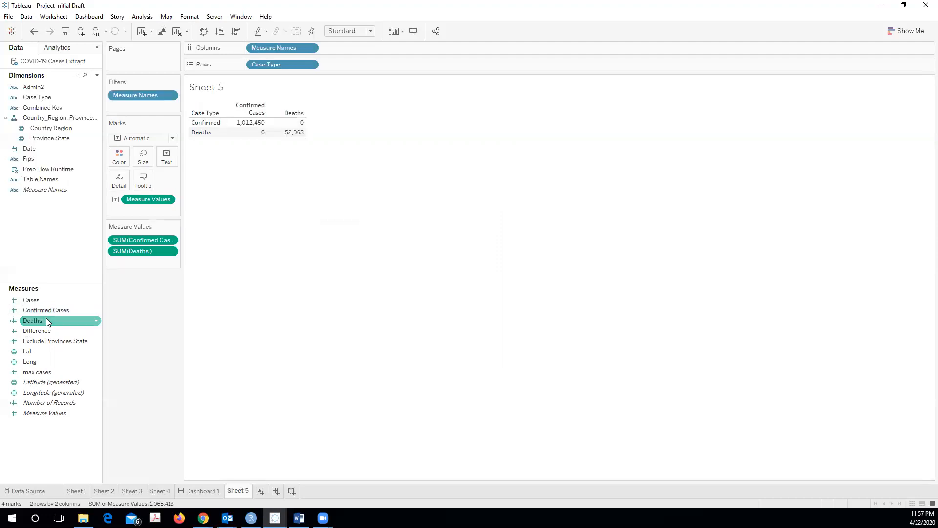
pyautogui.moveTo(272, 137)
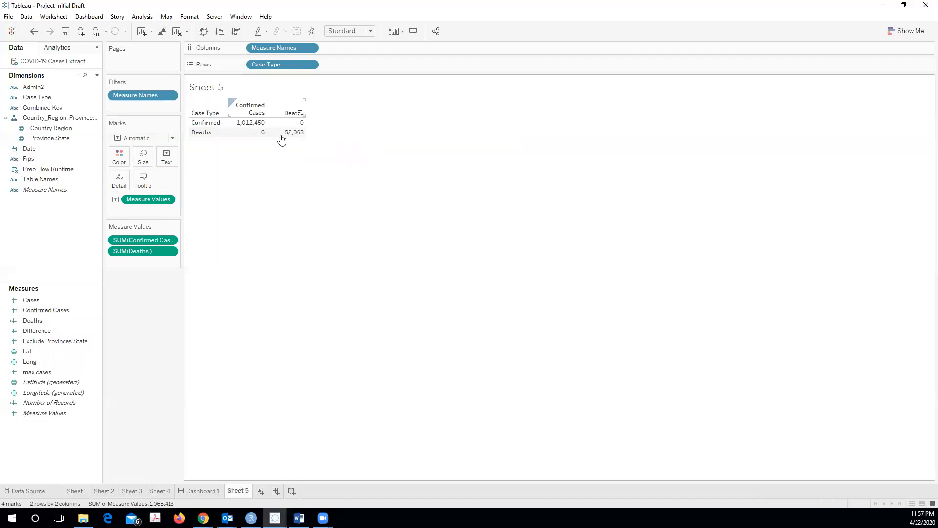
# Step: Clear Sheet 5 by removing both measure values and Case Type from the rows
pyautogui.rightClick(145, 267)
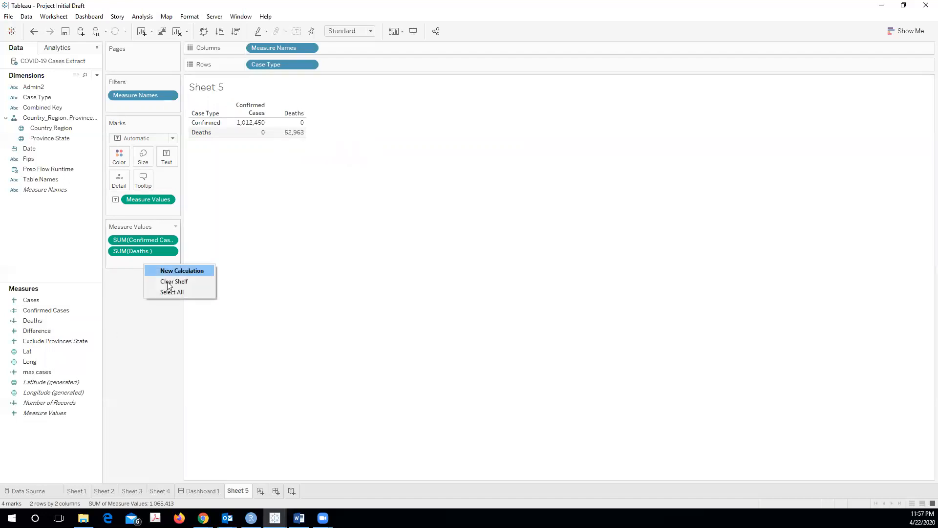
pyautogui.click(172, 282)
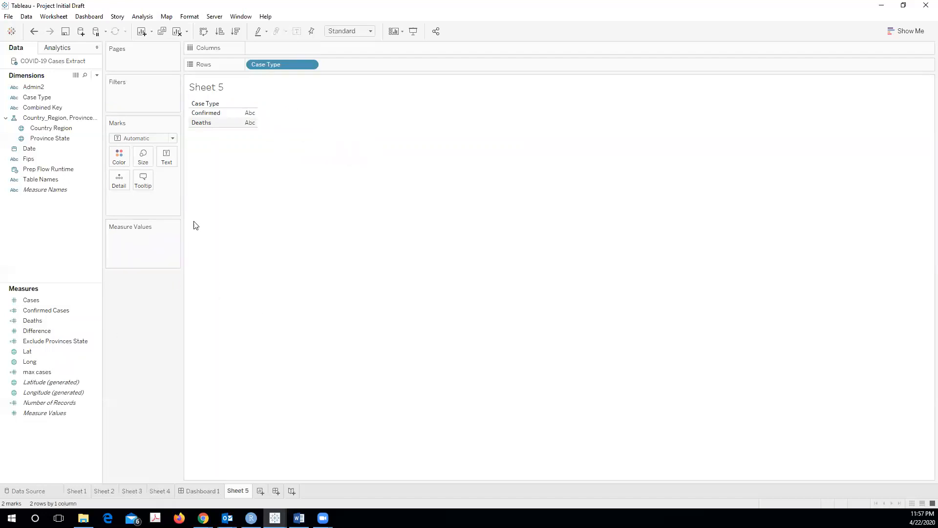
pyautogui.rightClick(332, 66)
pyautogui.click(355, 84)
pyautogui.click(37, 331)
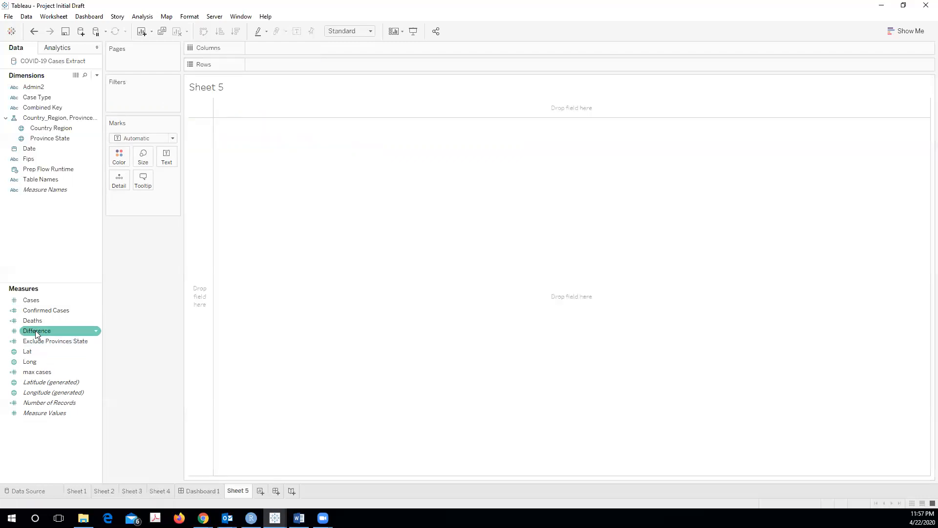
pyautogui.click(73, 313)
# Step: Create a new calculated field and name it Mortality Rate
pyautogui.rightClick(65, 437)
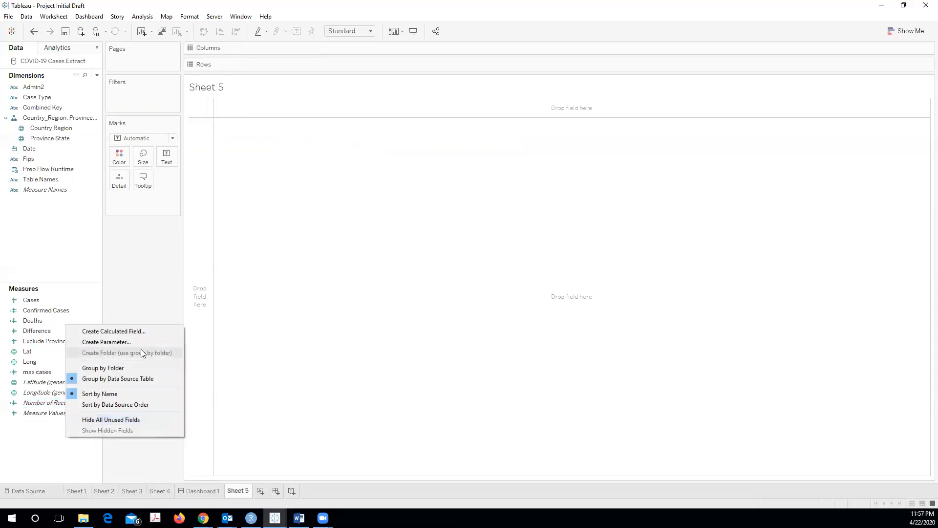
pyautogui.click(137, 331)
pyautogui.press('BackSpace')
pyautogui.write('Mortality ')
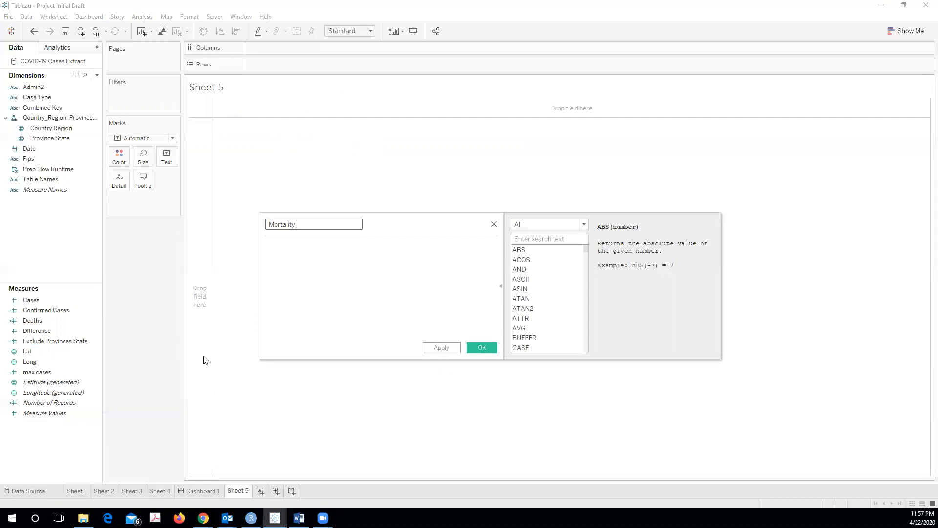
pyautogui.write('Rate')
pyautogui.click(368, 260)
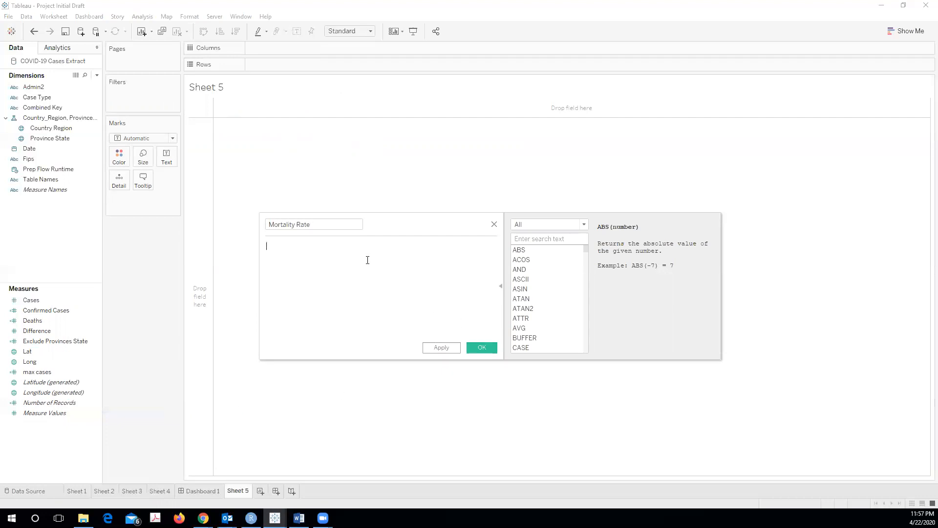
# Step: Define Mortality Rate with the formula SUM([Deaths ])/SUM([Confirmed Cases])*100 and save the calculated field
pyautogui.write('Sum')
pyautogui.doubleClick(309, 255)
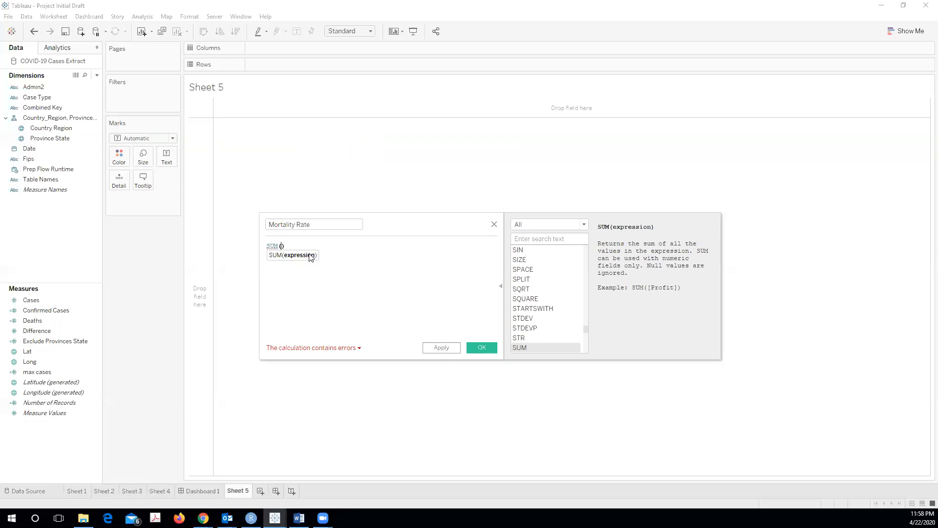
pyautogui.write('De')
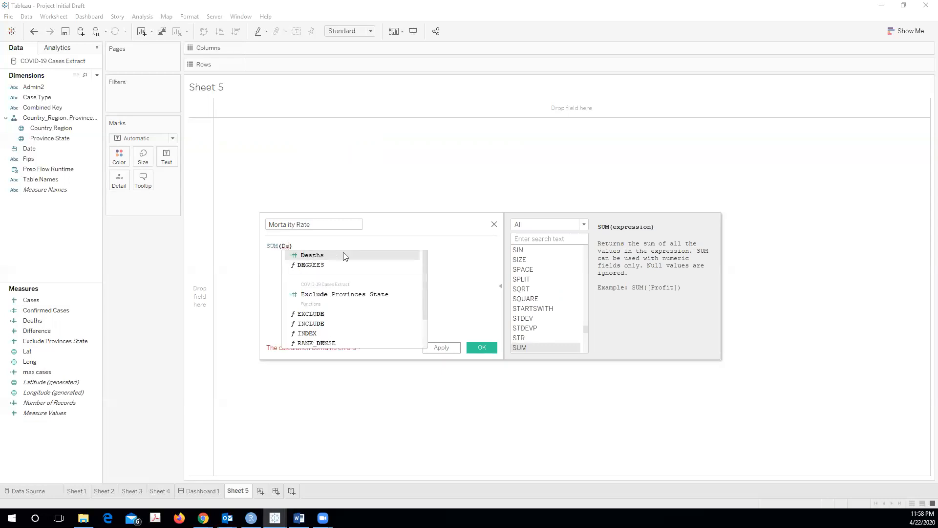
pyautogui.press('Return')
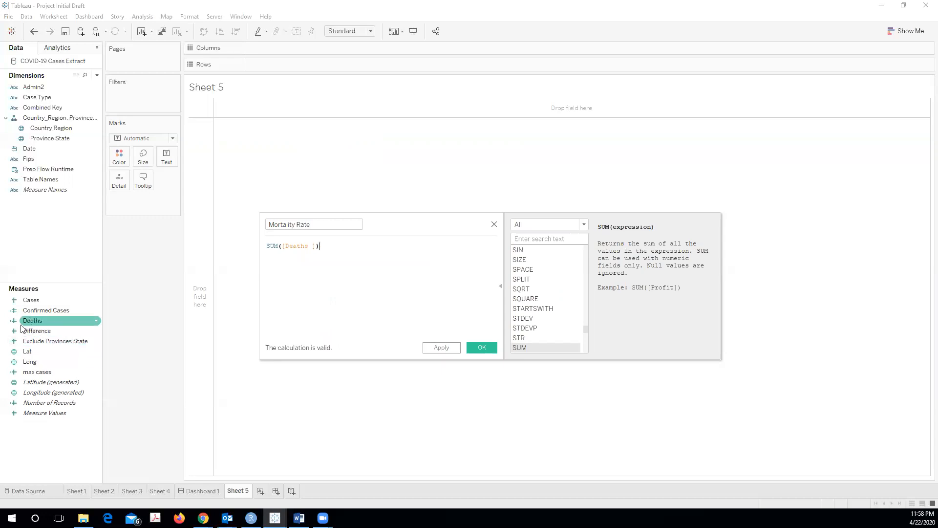
pyautogui.write('/SUM')
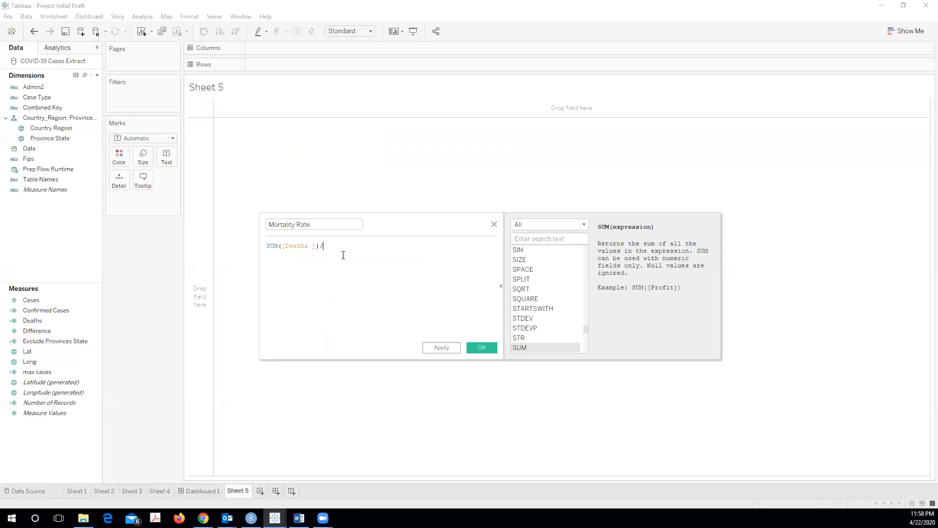
pyautogui.press('Return')
pyautogui.write('Con')
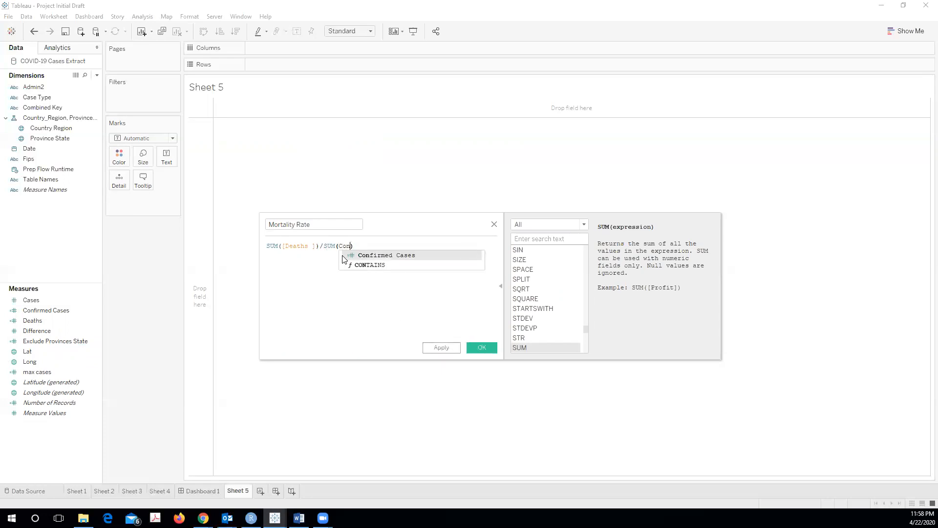
pyautogui.click(398, 254)
pyautogui.write('*100')
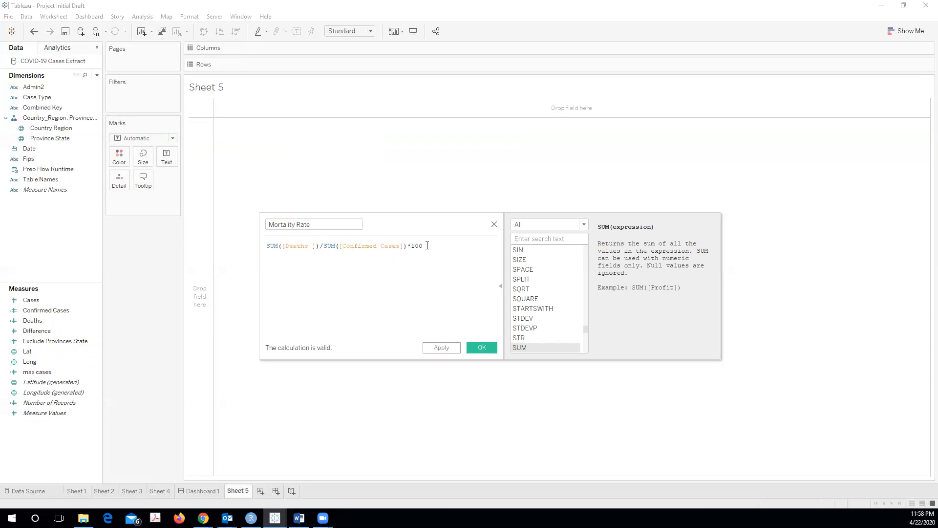
pyautogui.moveTo(406, 245); pyautogui.dragTo(427, 245)
pyautogui.click(481, 347)
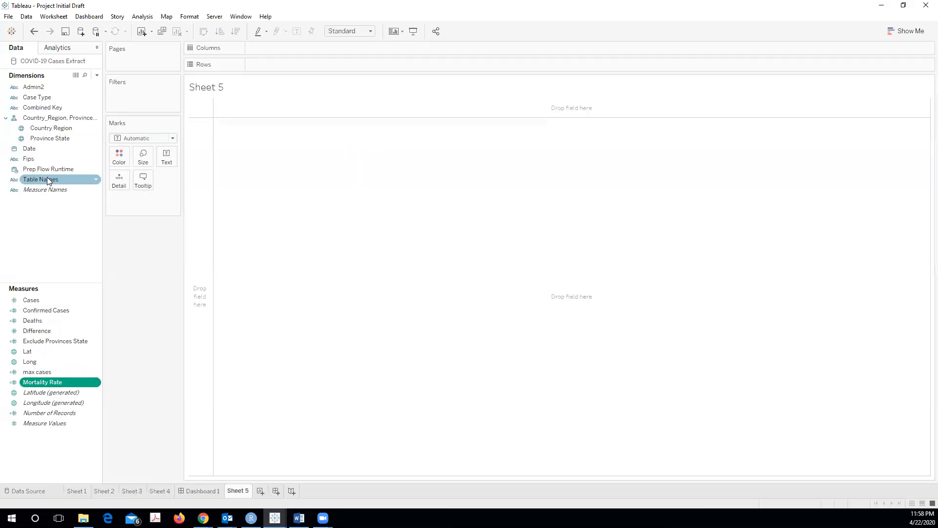
# Step: Map Country Region on Sheet 5 and add the Deaths and Confirmed Cases measures to the view
pyautogui.doubleClick(61, 129)
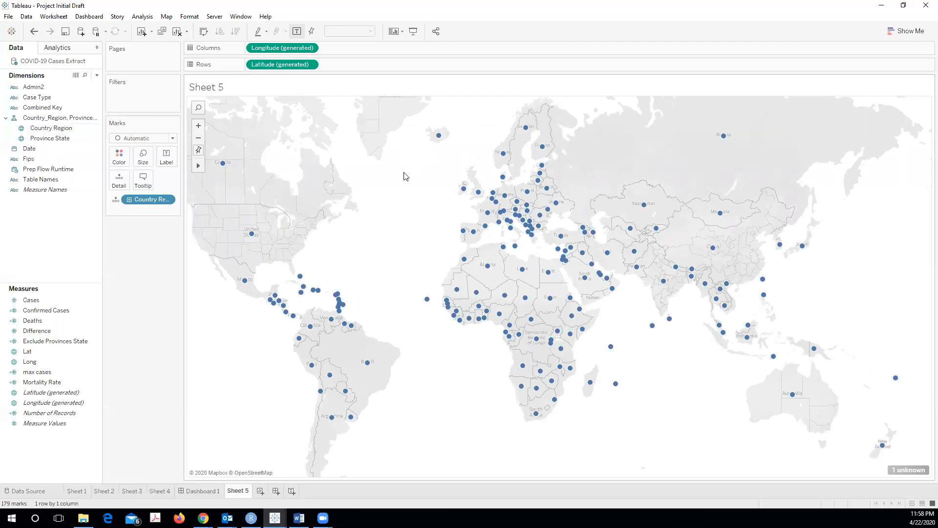
pyautogui.moveTo(225, 170)
pyautogui.click(66, 313)
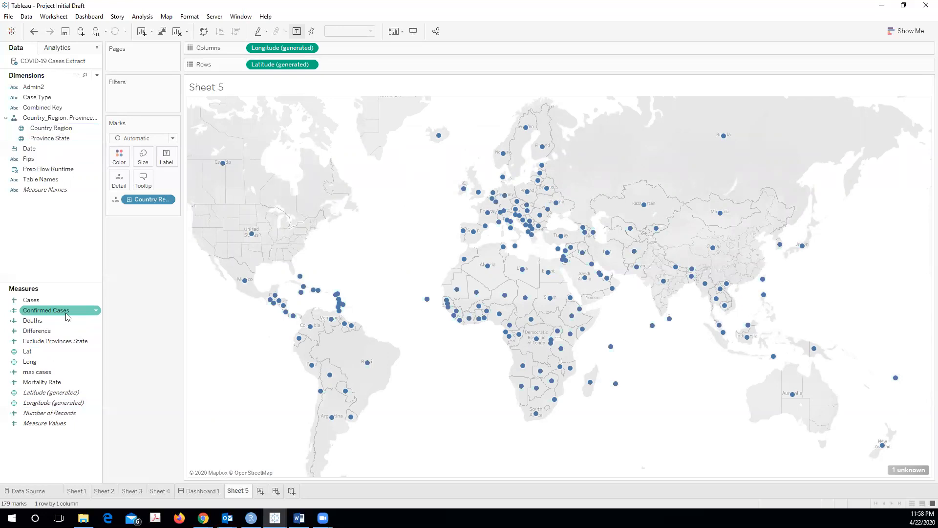
pyautogui.click(61, 320)
pyautogui.doubleClick(61, 320)
pyautogui.click(54, 313)
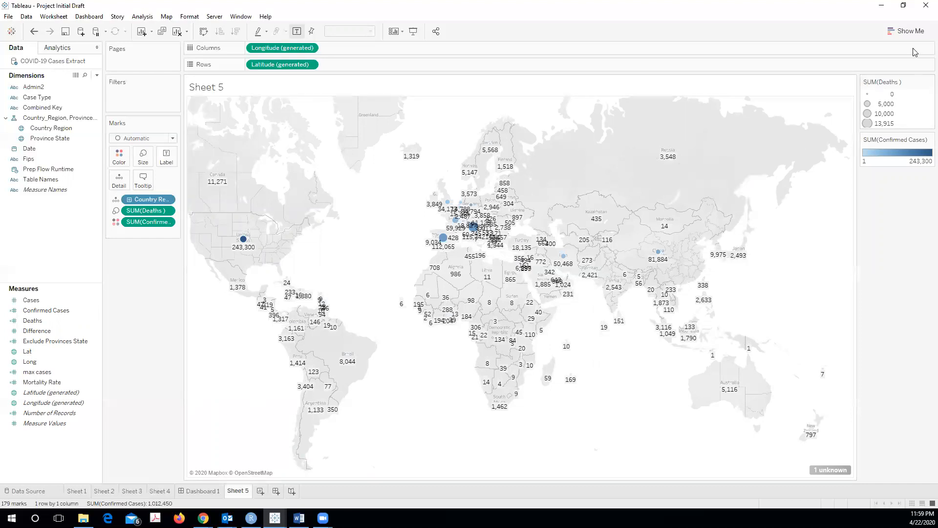
# Step: Convert the map into a text table with Deaths ahead of Confirmed Cases and columns wide enough for the full headers
pyautogui.click(902, 31)
pyautogui.click(857, 59)
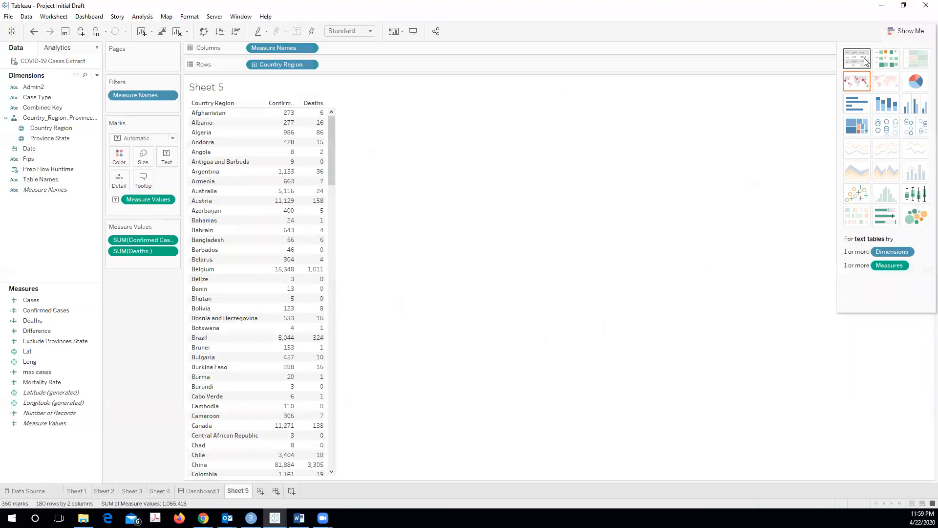
pyautogui.moveTo(293, 116)
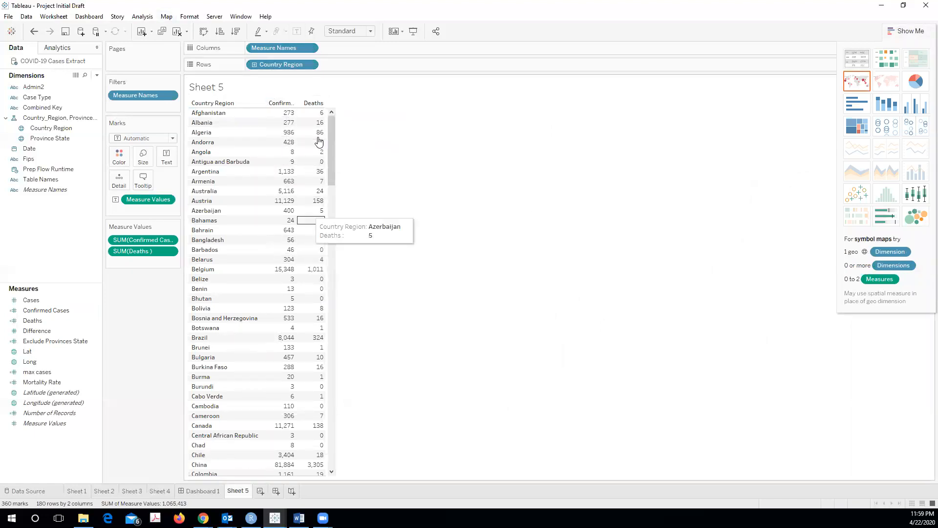
pyautogui.moveTo(144, 253); pyautogui.dragTo(142, 234)
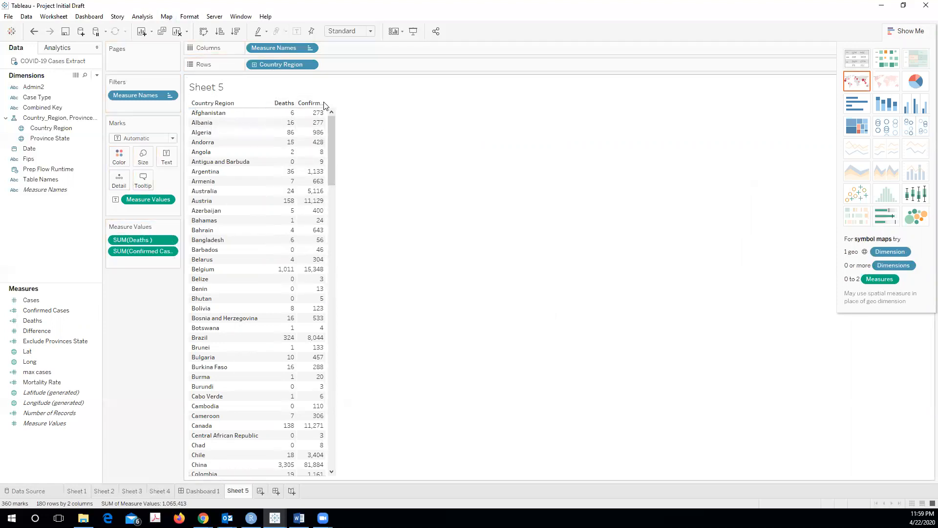
pyautogui.moveTo(324, 102); pyautogui.dragTo(378, 108)
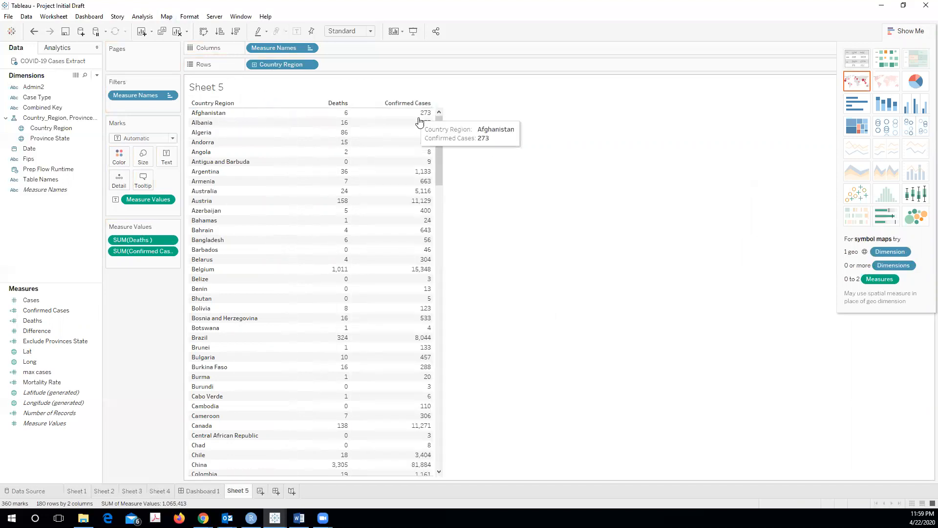
# Step: Try the sort orders on the country table and leave the countries in descending order of cases
pyautogui.click(219, 35)
pyautogui.click(235, 33)
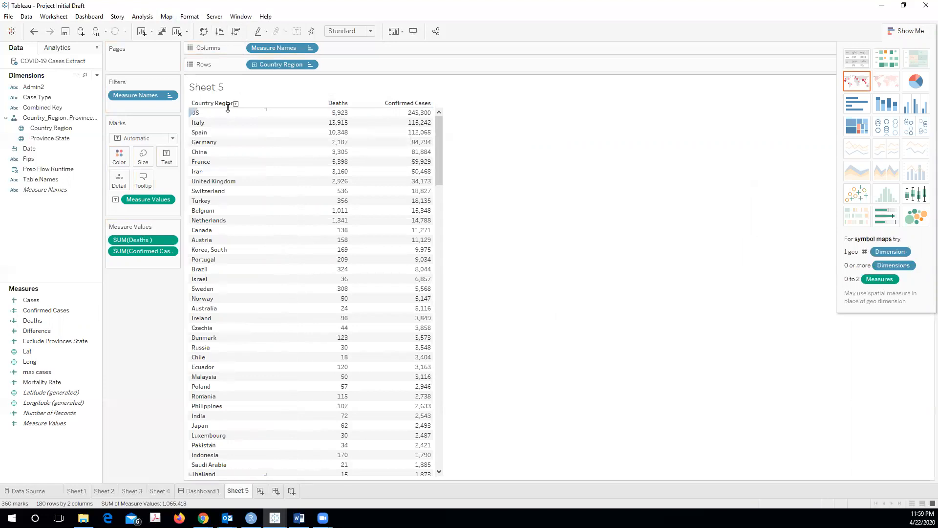
pyautogui.click(408, 102)
pyautogui.click(236, 33)
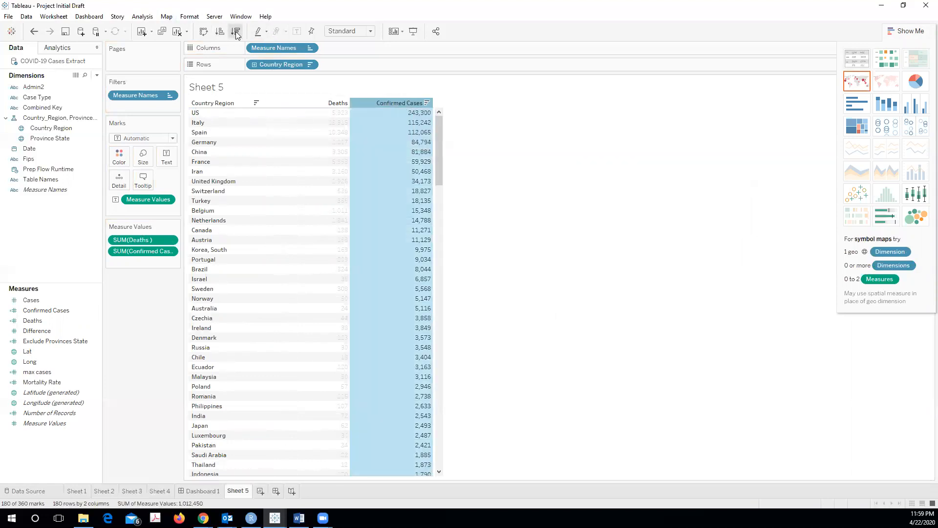
pyautogui.click(522, 141)
pyautogui.click(383, 142)
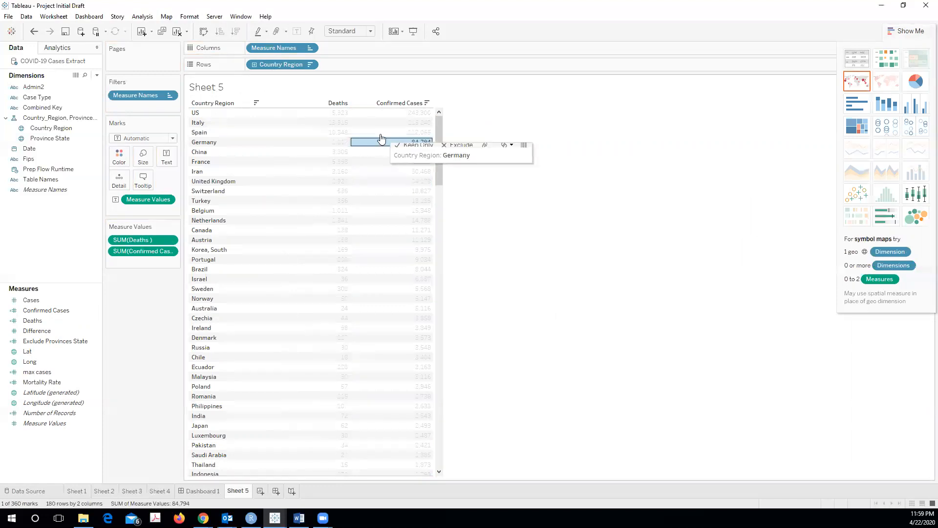
pyautogui.click(426, 102)
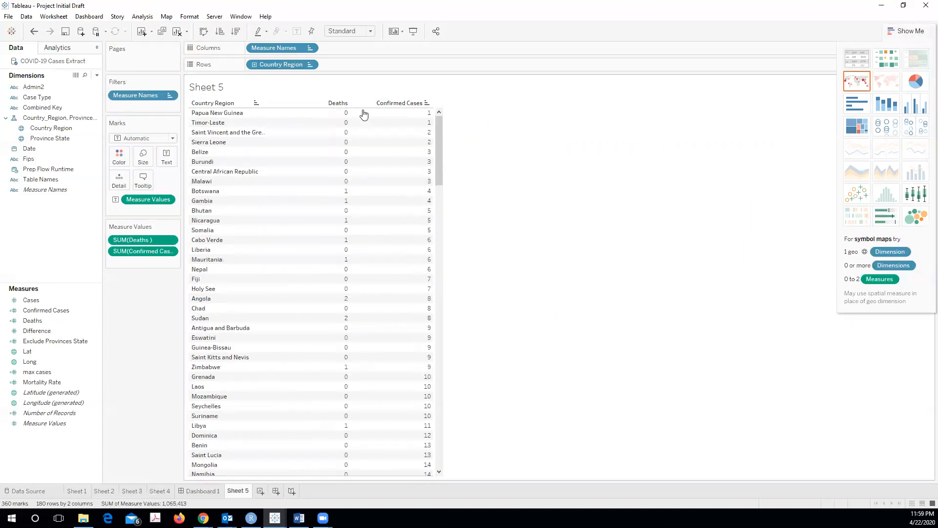
pyautogui.click(267, 102)
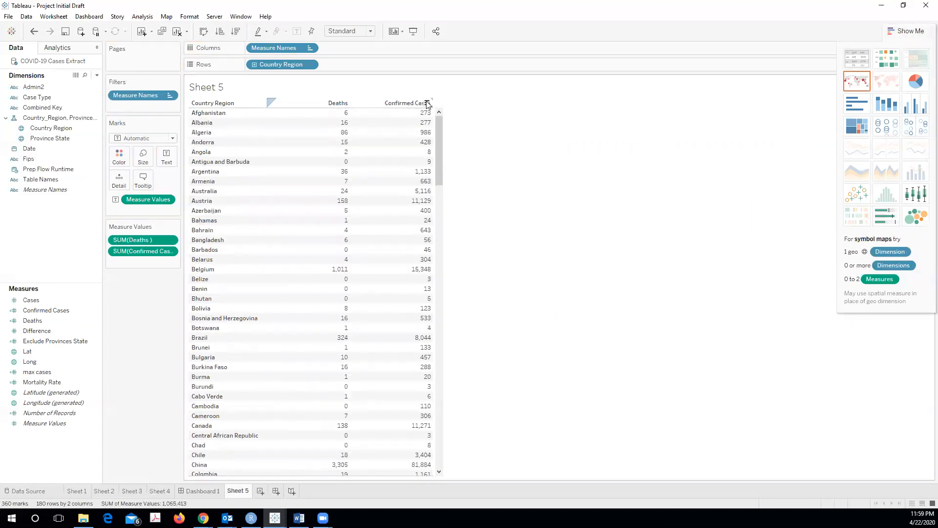
pyautogui.click(235, 30)
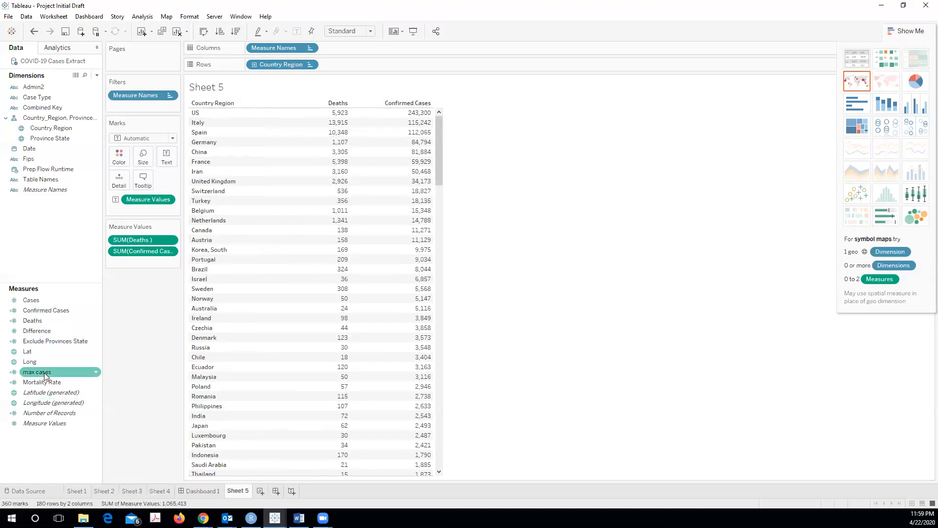
# Step: Add Mortality Rate to the table and try sorting by it, finishing with the countries in descending Confirmed Cases order
pyautogui.moveTo(43, 383)
pyautogui.mouseDown()
pyautogui.moveTo(131, 288)
pyautogui.moveTo(130, 265)
pyautogui.mouseUp()
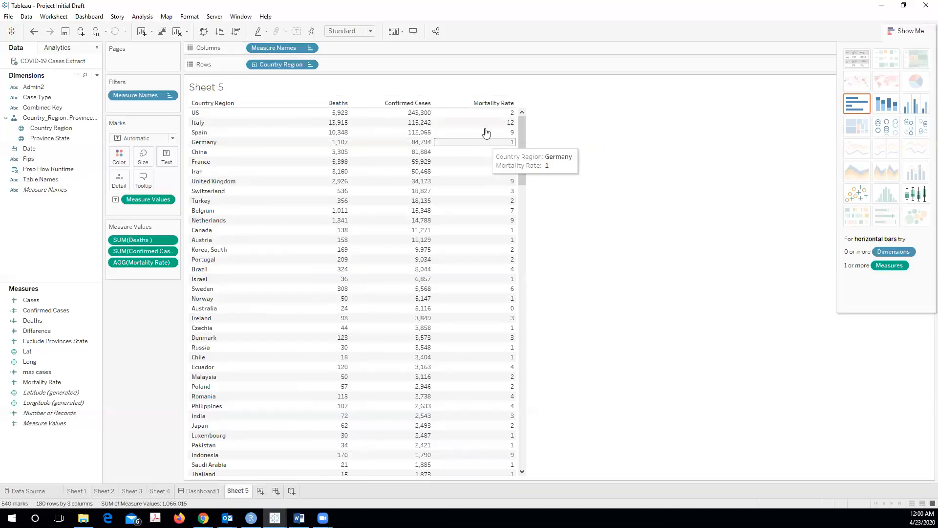
pyautogui.click(510, 103)
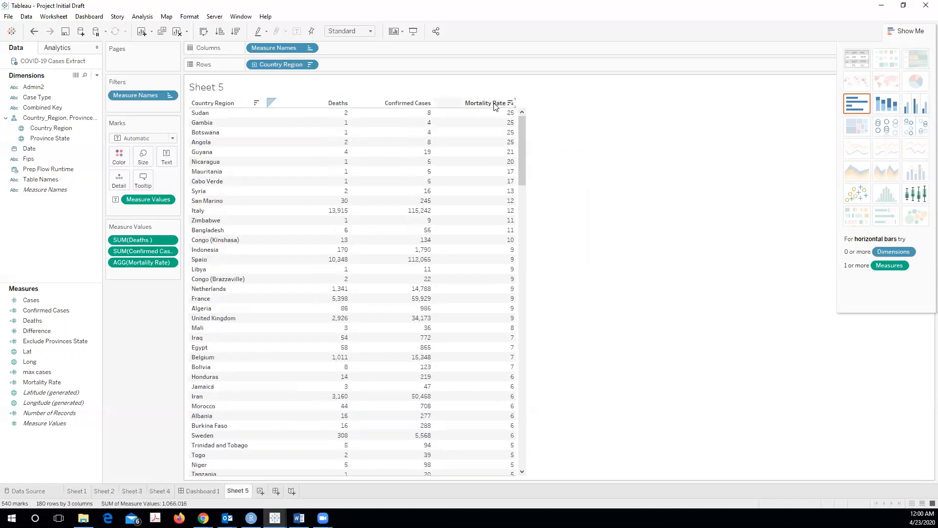
pyautogui.click(511, 103)
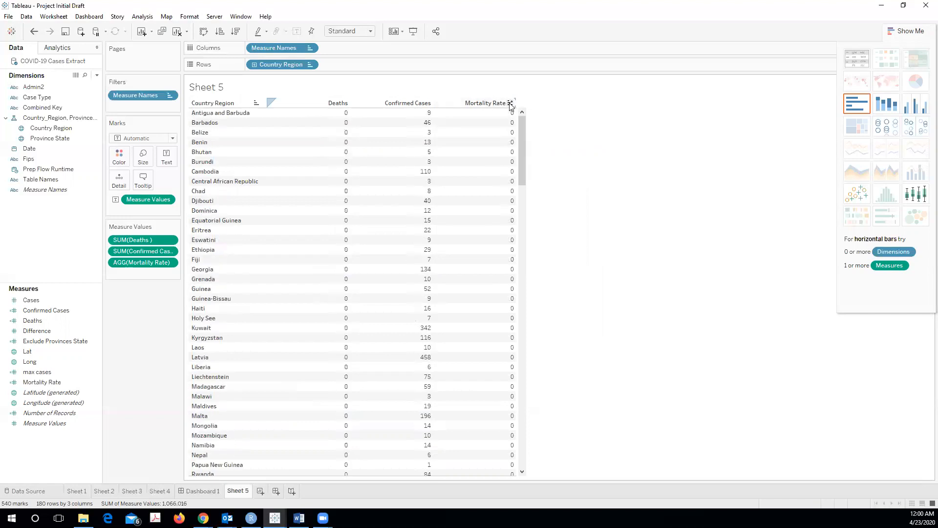
pyautogui.click(511, 103)
pyautogui.click(427, 103)
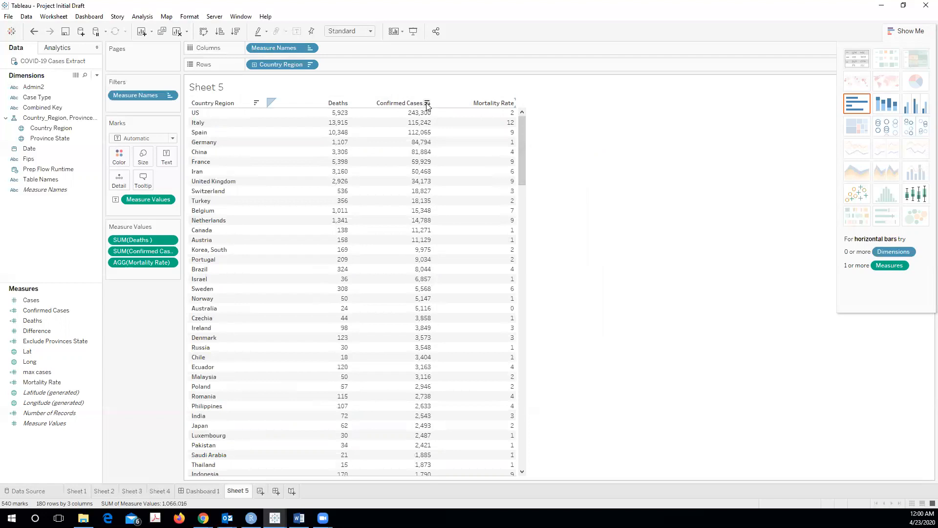
# Step: Format the Mortality Rate values in the table as Number (Custom) with 2 decimal places
pyautogui.click(171, 263)
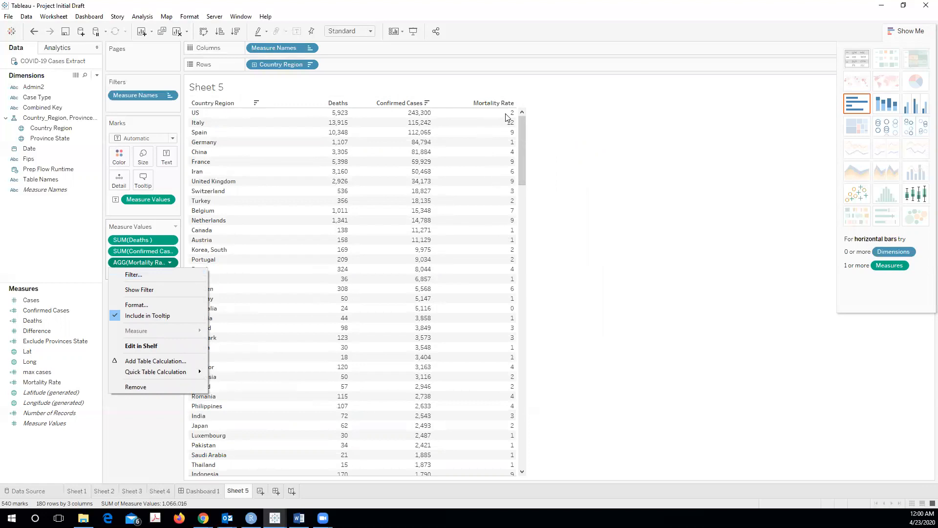
pyautogui.click(130, 421)
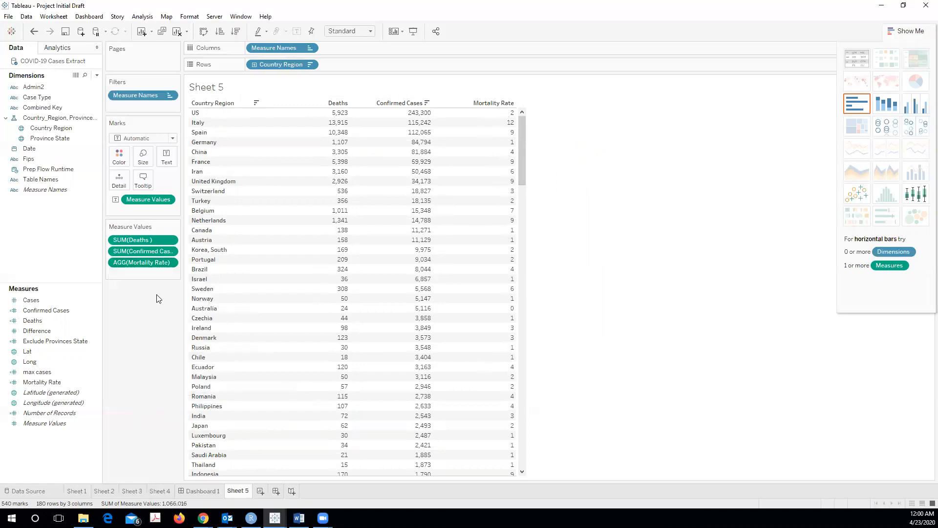
pyautogui.click(170, 263)
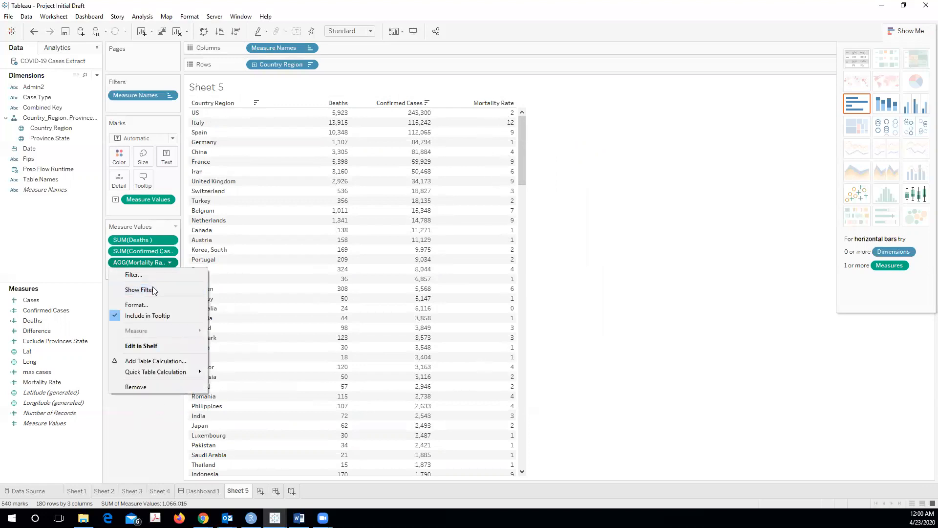
pyautogui.click(150, 305)
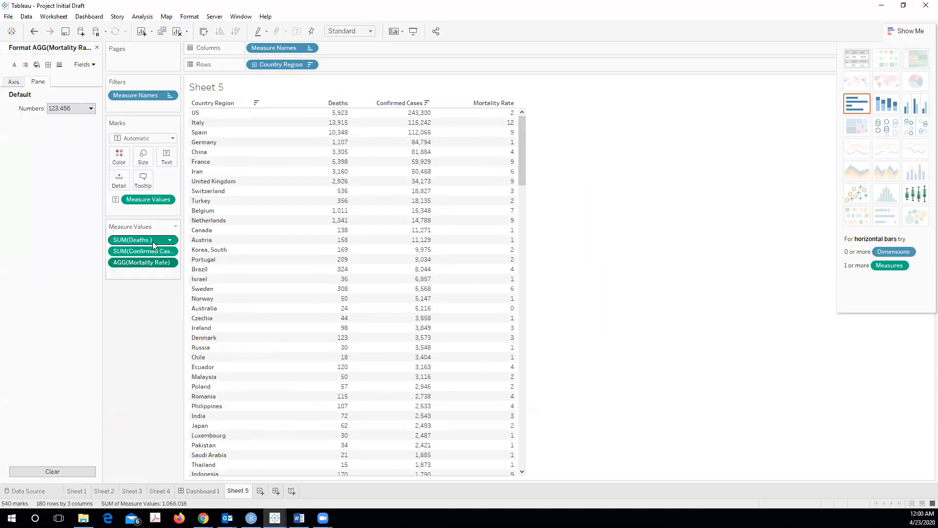
pyautogui.click(65, 109)
pyautogui.click(78, 137)
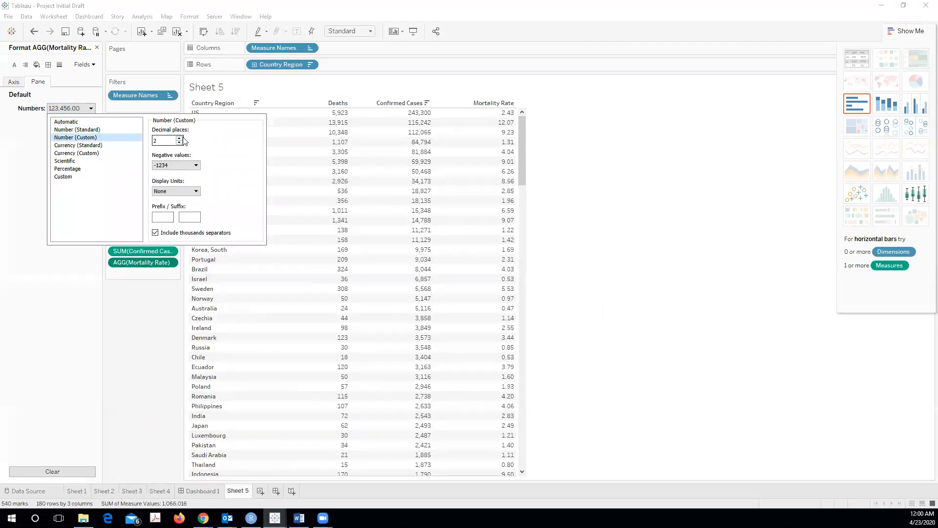
pyautogui.click(162, 311)
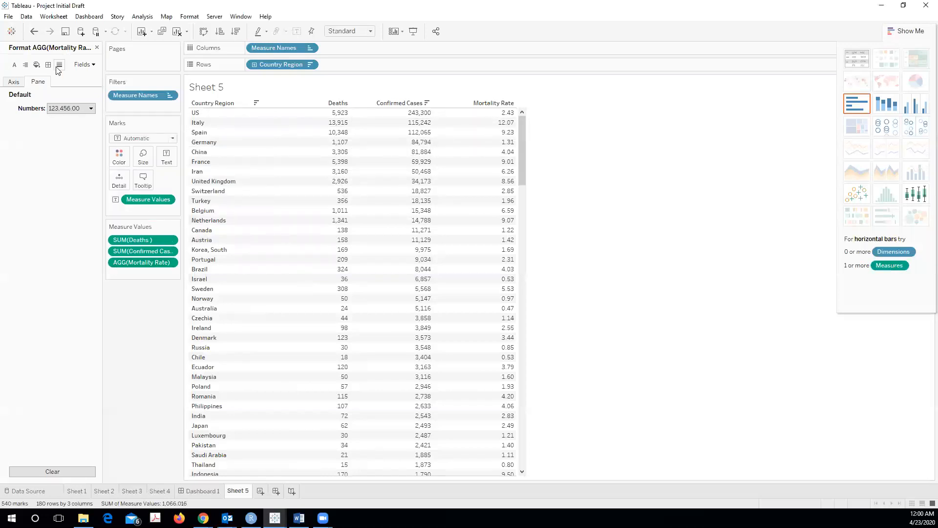
pyautogui.click(97, 48)
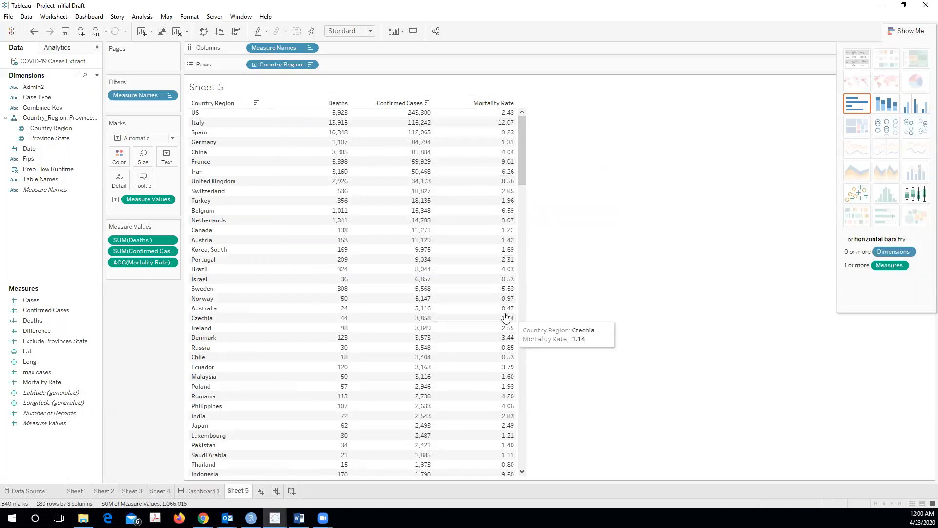
# Step: Look through the country table and sort it by Mortality Rate in descending order
pyautogui.moveTo(521, 151); pyautogui.dragTo(521, 370)
pyautogui.moveTo(541, 438); pyautogui.dragTo(549, 119)
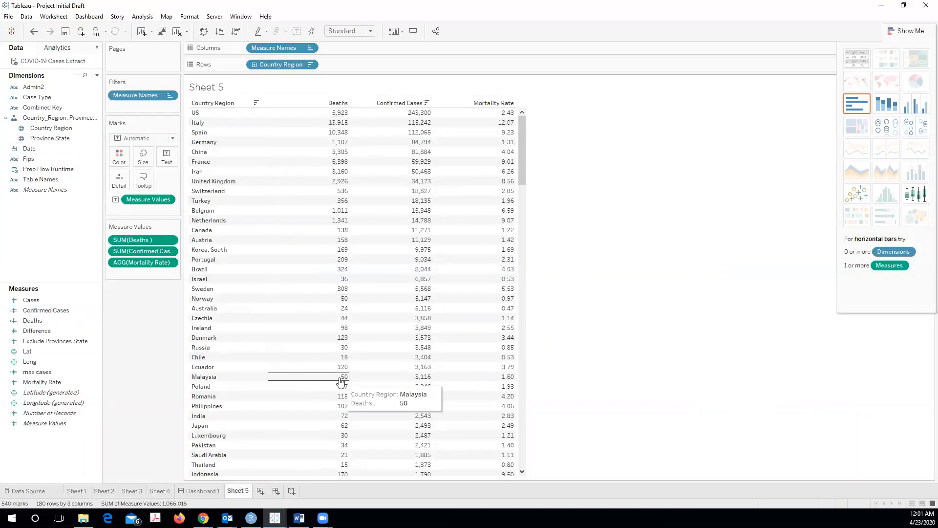
pyautogui.click(511, 103)
pyautogui.click(511, 103)
pyautogui.click(510, 103)
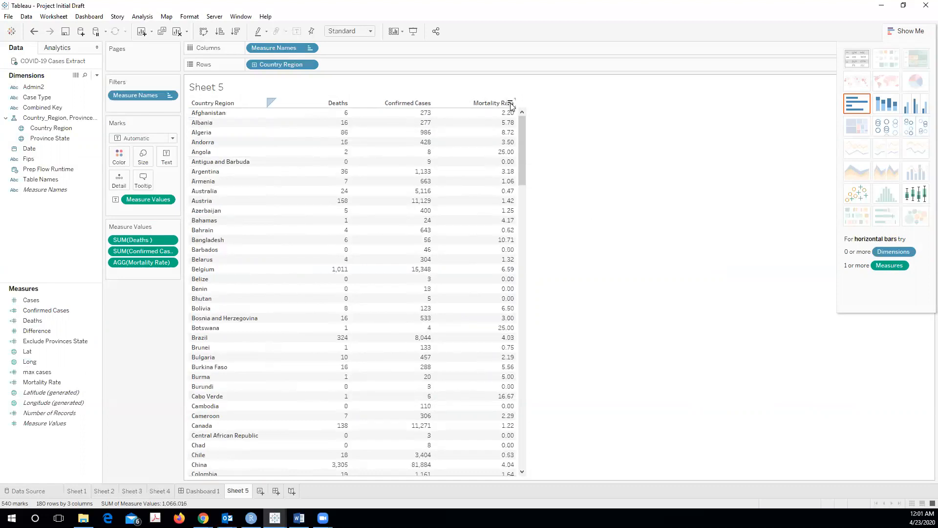
pyautogui.click(511, 103)
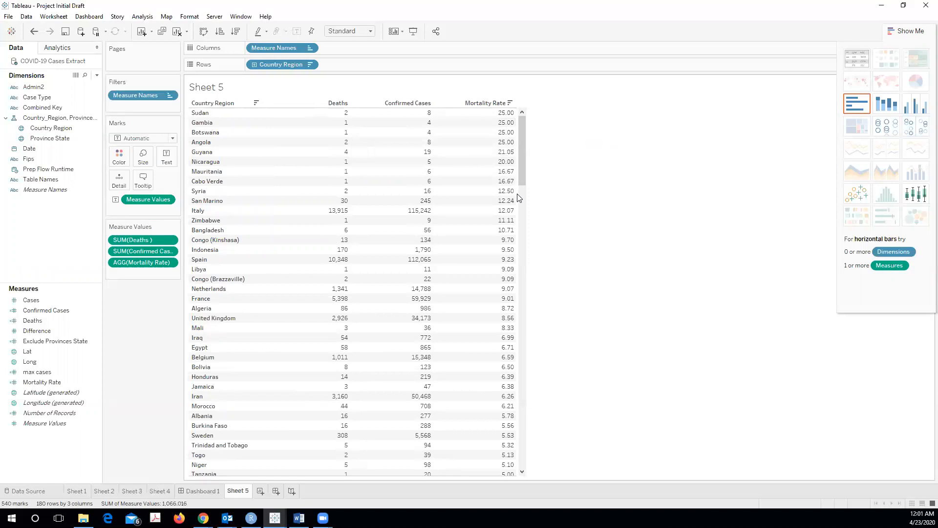
# Step: Sort the countries by Confirmed Cases in descending order
pyautogui.moveTo(521, 172); pyautogui.dragTo(522, 148)
pyautogui.click(427, 103)
pyautogui.moveTo(489, 118)
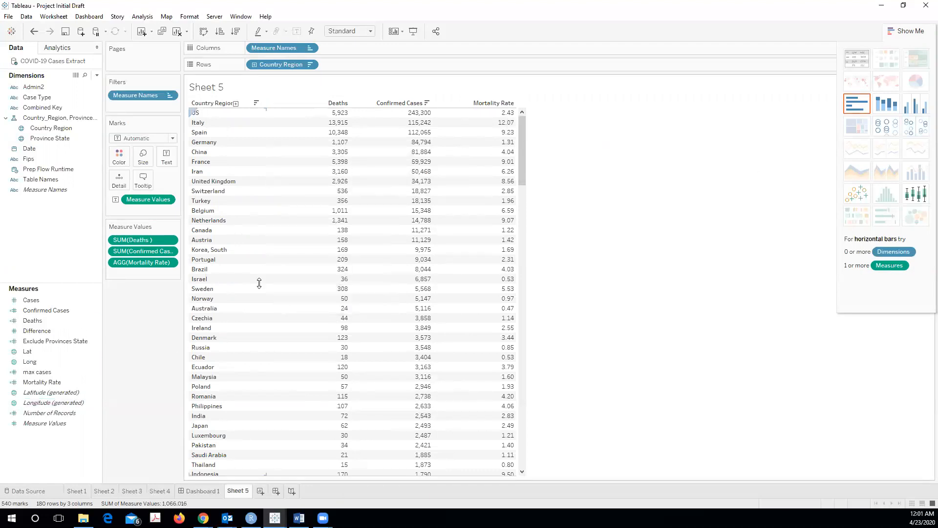
# Step: Duplicate Sheet 5 to get a second copy of the country mortality table
pyautogui.rightClick(238, 491)
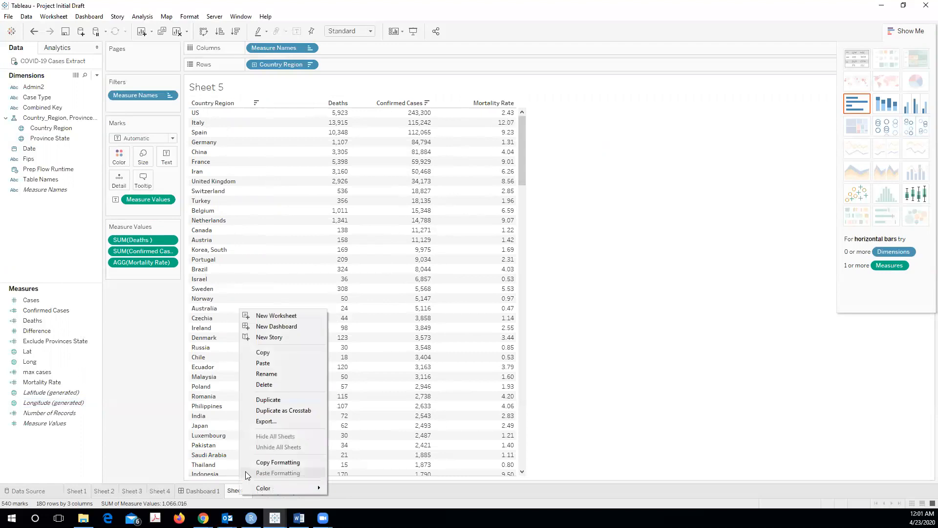
pyautogui.click(272, 400)
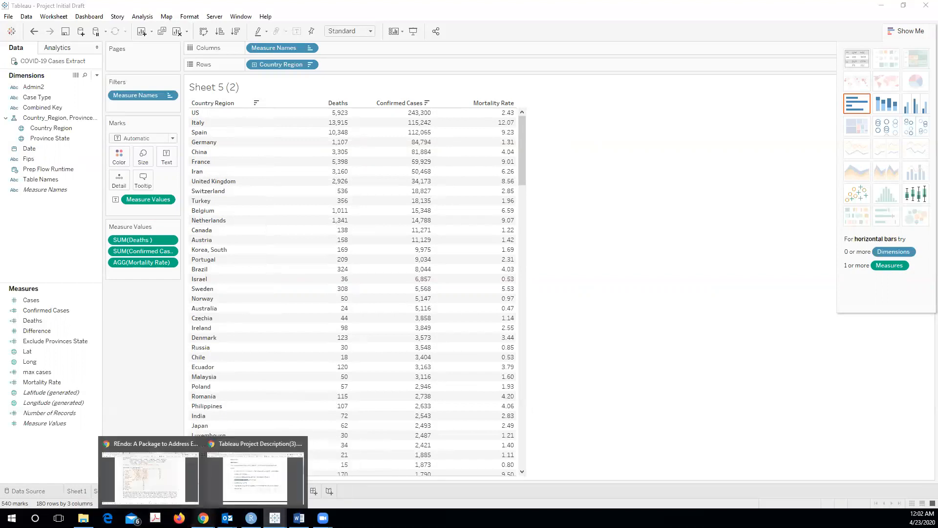
# Step: Switch to the Tableau Project Description PDF in Chrome, review the required mortality rate visualizations, and return to Tableau
pyautogui.click(238, 494)
pyautogui.scroll(-2, 322, 270)
pyautogui.click(338, 175)
pyautogui.moveTo(255, 172); pyautogui.dragTo(508, 172)
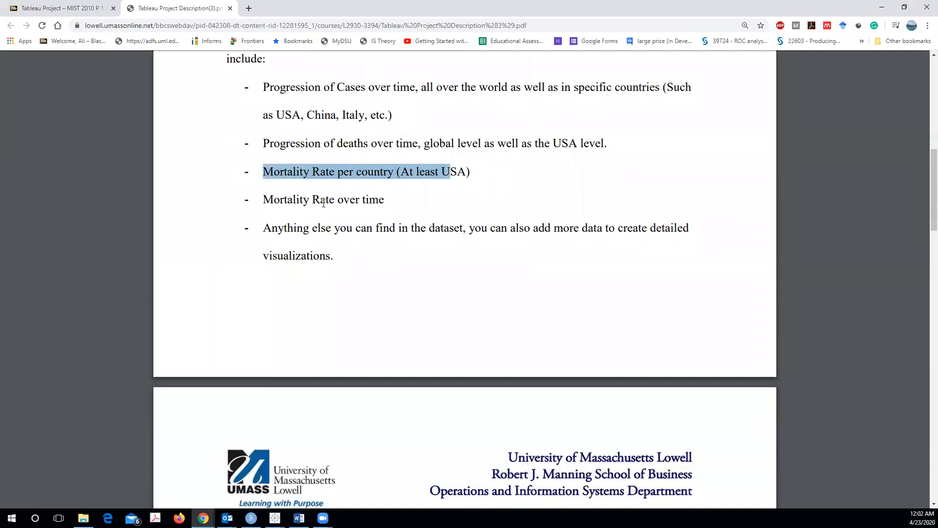
pyautogui.moveTo(265, 202); pyautogui.dragTo(395, 199)
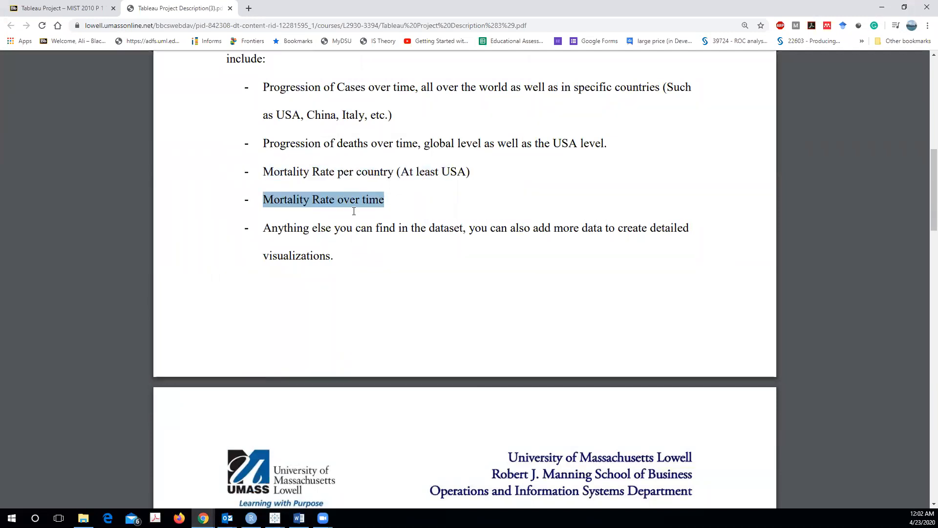
pyautogui.moveTo(264, 229); pyautogui.dragTo(325, 229)
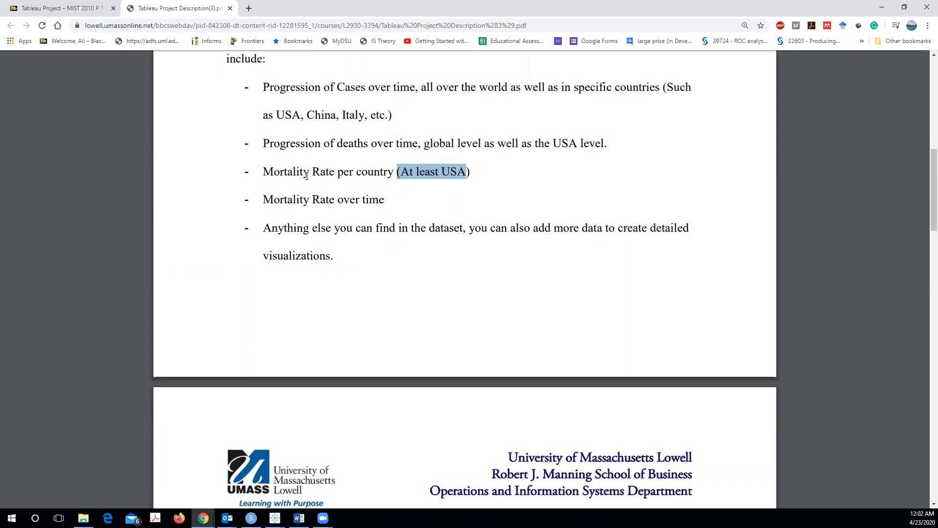
pyautogui.moveTo(338, 165); pyautogui.dragTo(404, 173)
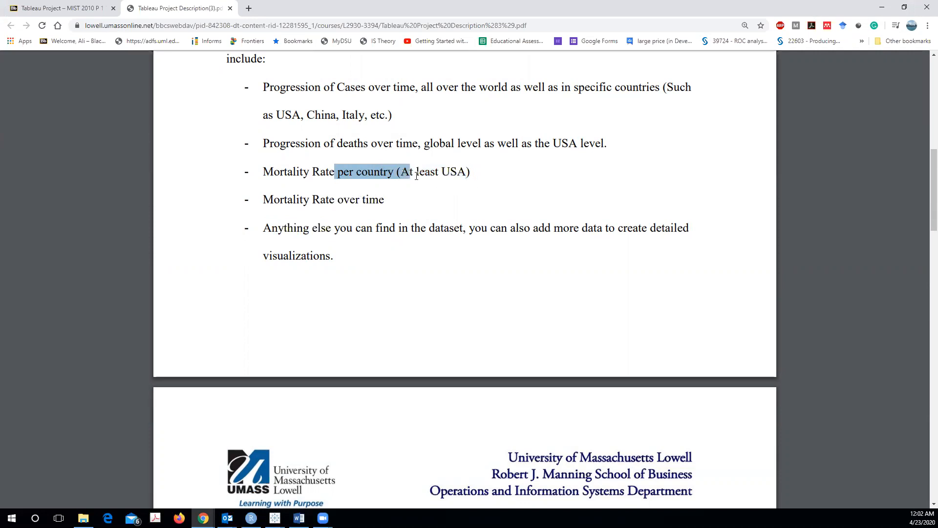
pyautogui.click(416, 176)
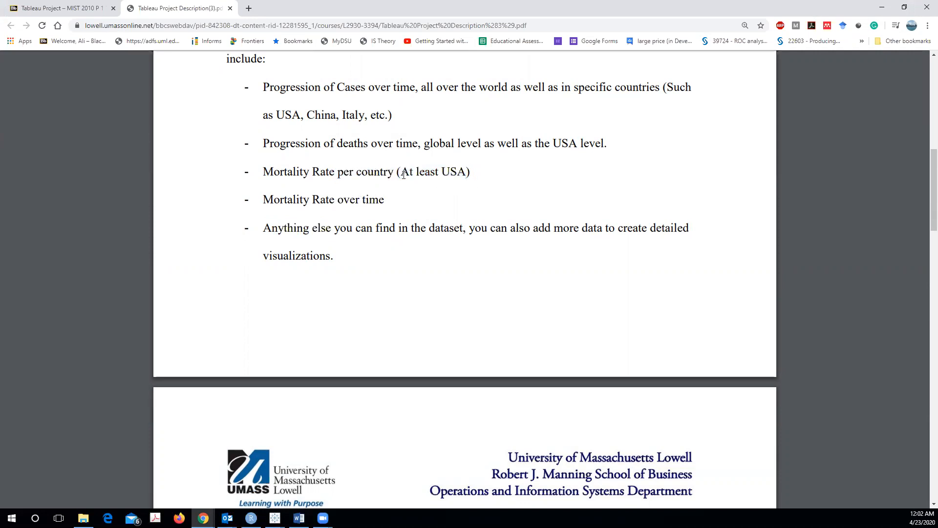
pyautogui.click(879, 11)
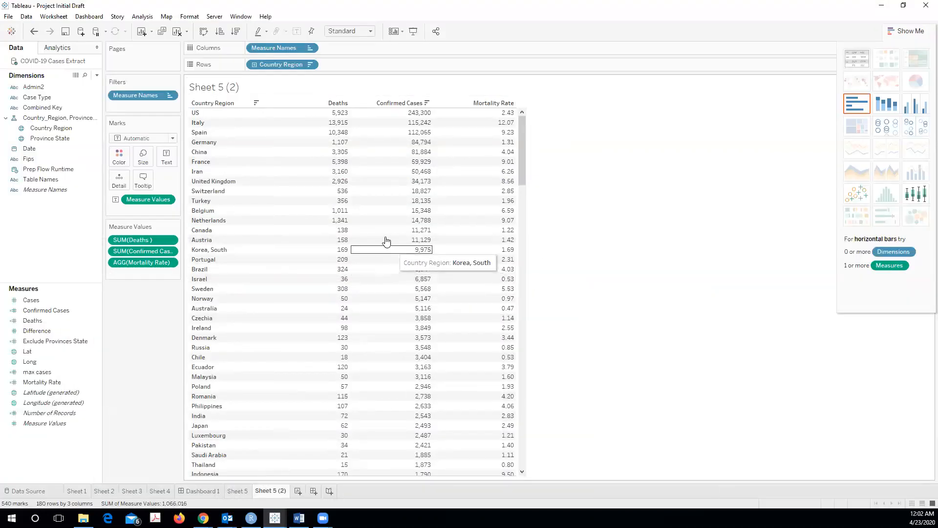
# Step: Filter the duplicated sheet by Country Region so that only US is included
pyautogui.click(50, 139)
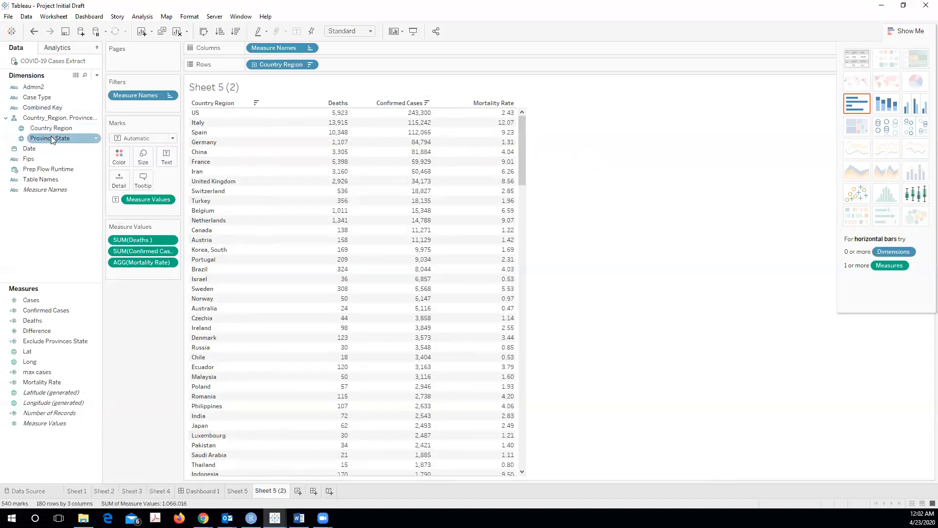
pyautogui.click(51, 129)
pyautogui.moveTo(53, 130); pyautogui.dragTo(127, 104)
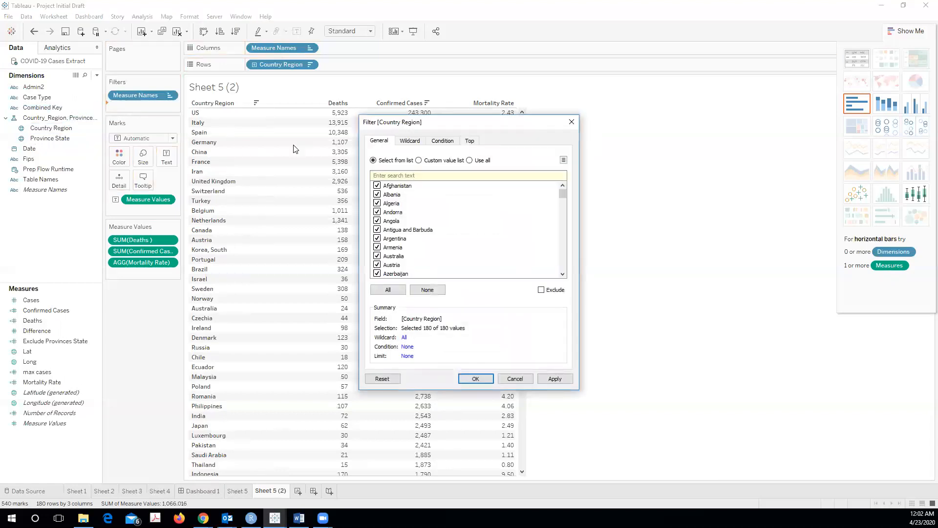
pyautogui.click(427, 289)
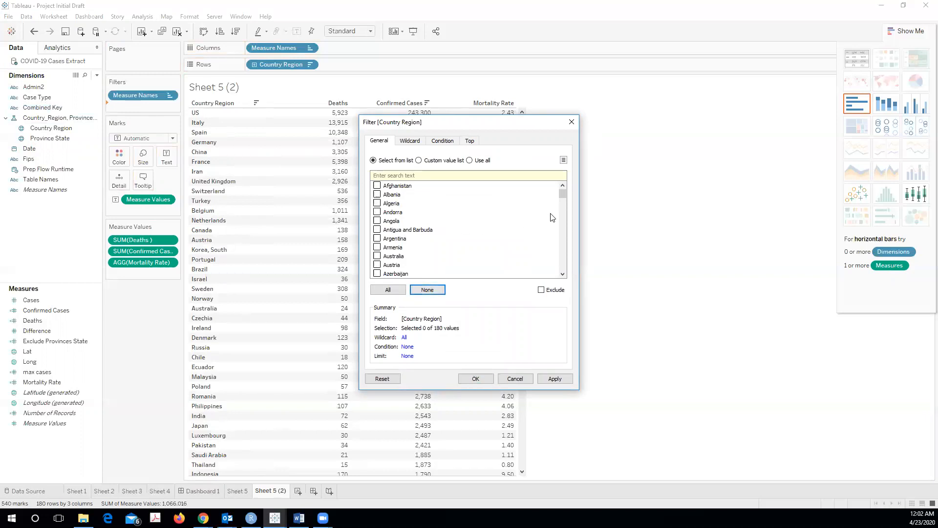
pyautogui.moveTo(560, 194); pyautogui.dragTo(551, 268)
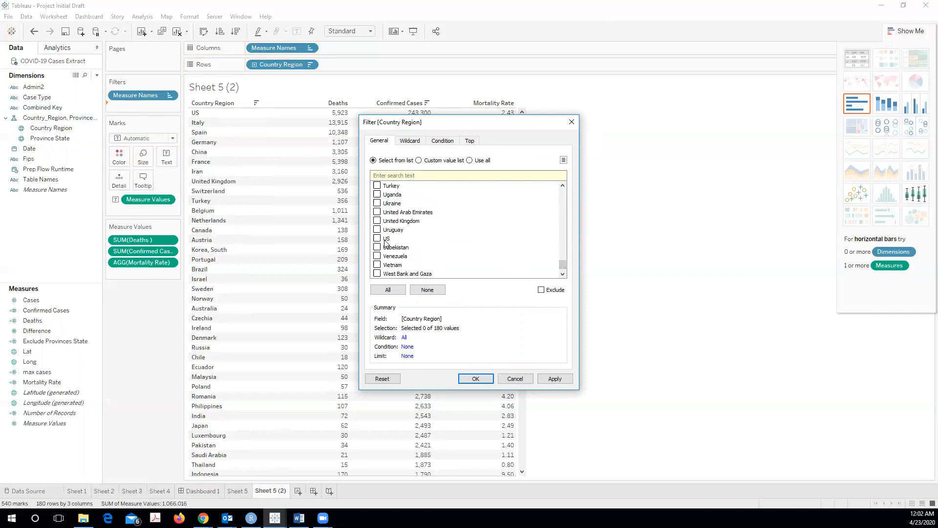
pyautogui.click(476, 379)
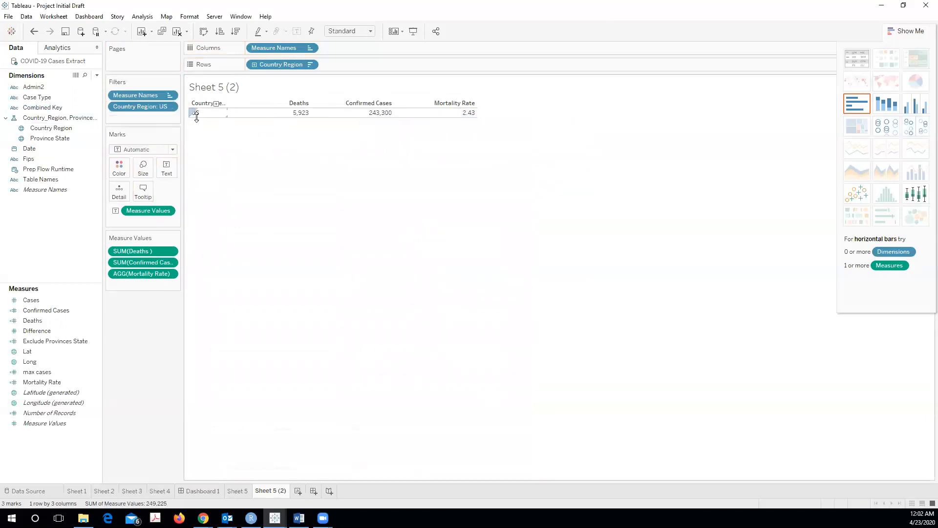
# Step: Drill the Country Region rows down to Province State level
pyautogui.click(254, 64)
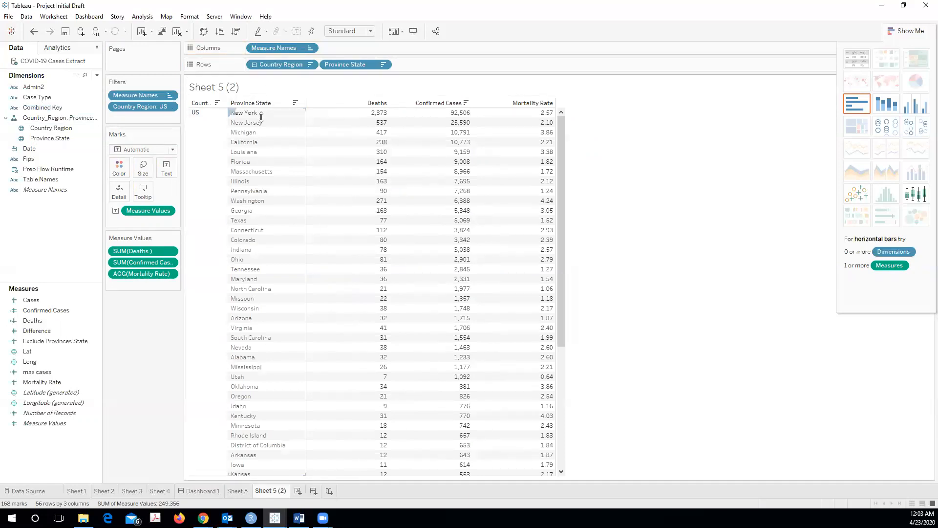
pyautogui.moveTo(566, 202); pyautogui.dragTo(578, 104)
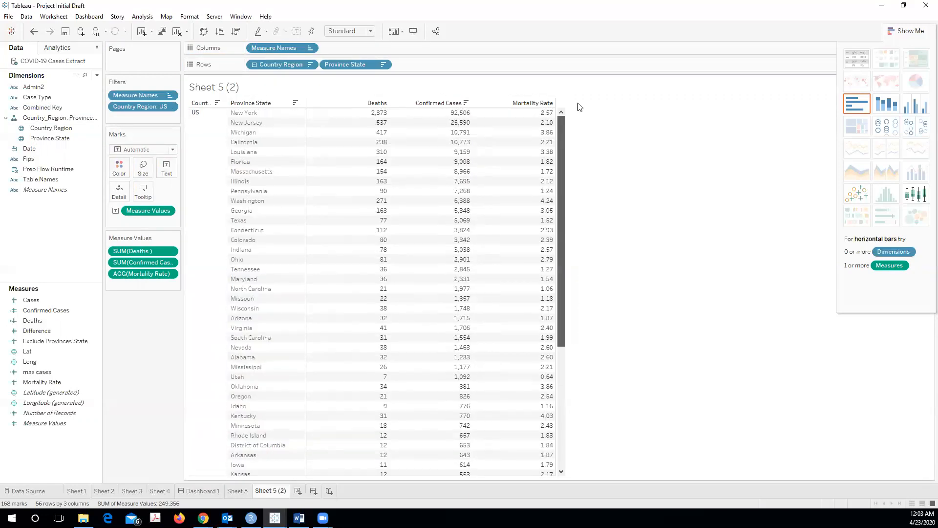
# Step: Examine the states in descending Mortality Rate order and return them to descending Confirmed Cases order
pyautogui.click(549, 103)
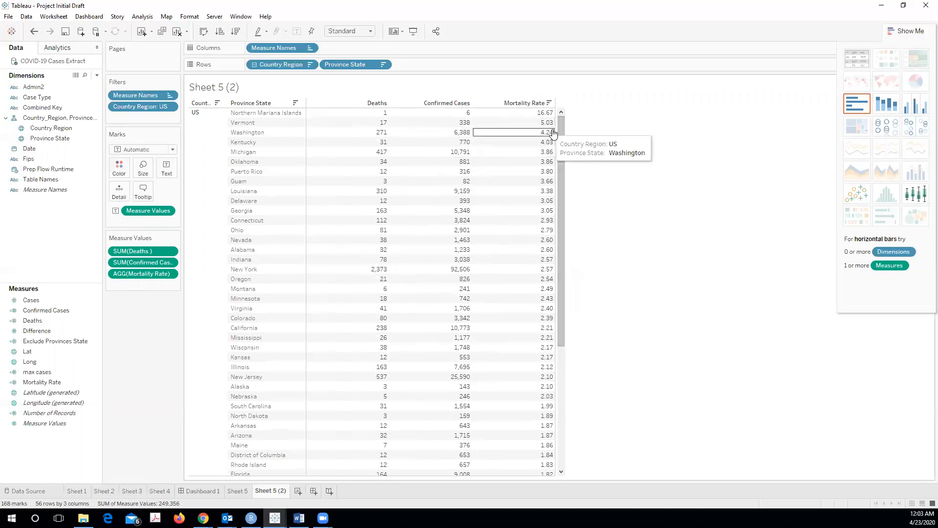
pyautogui.scroll(-2, 566, 184)
pyautogui.scroll(2, 566, 185)
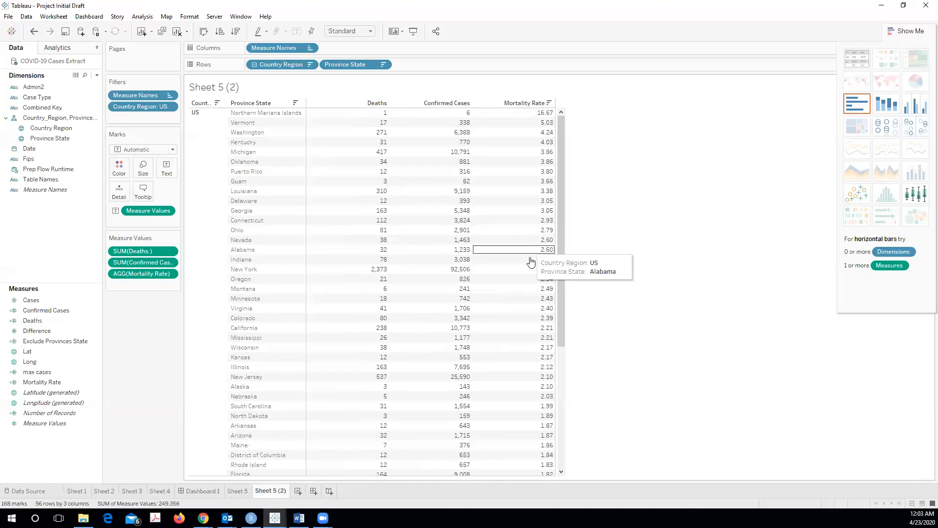
pyautogui.click(466, 102)
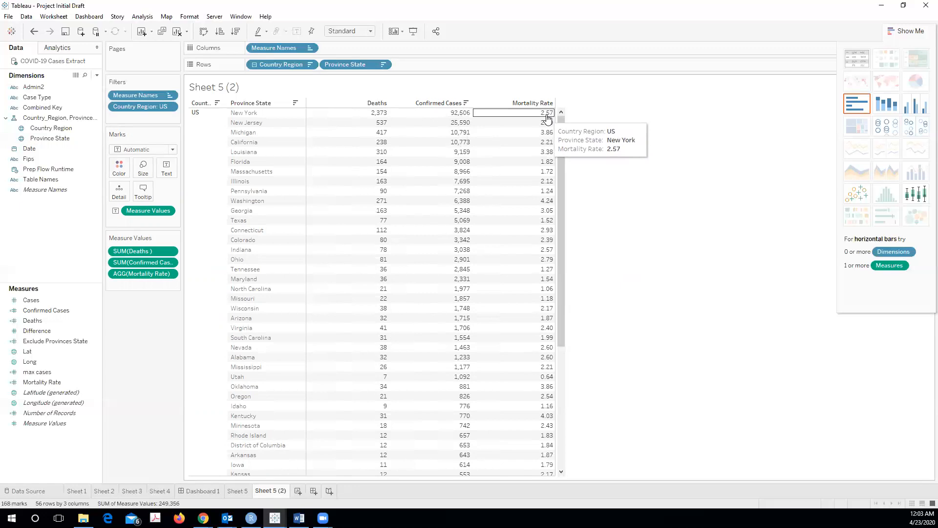
# Step: Rename the duplicated sheet as Mortality Rate US
pyautogui.rightClick(277, 490)
pyautogui.click(316, 368)
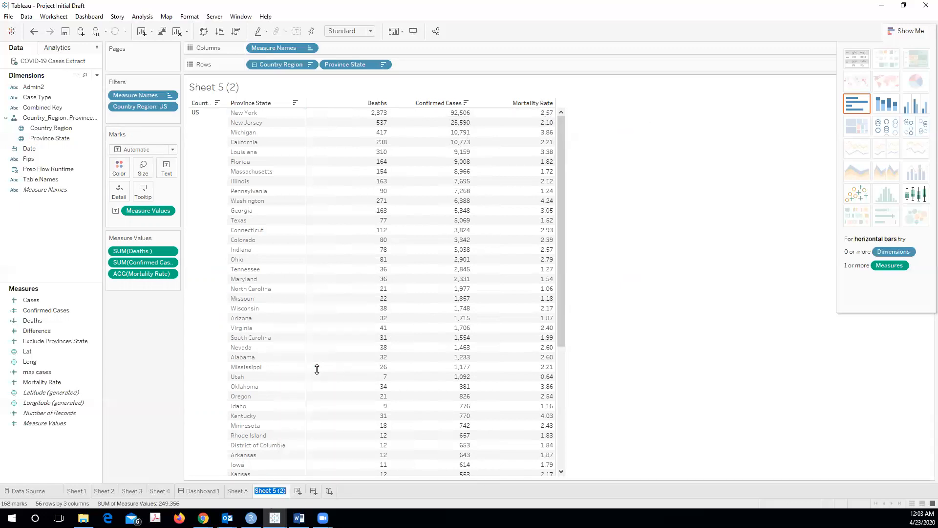
pyautogui.press('BackSpace')
pyautogui.write('Mortality Rate US')
pyautogui.press('Return')
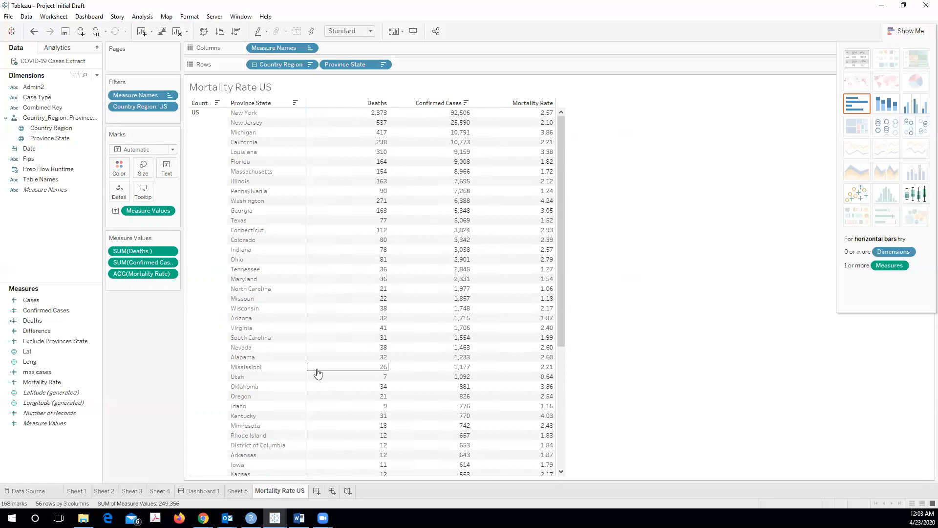
# Step: Rename Sheet 5 as Mortality Rate Worldwide
pyautogui.rightClick(244, 487)
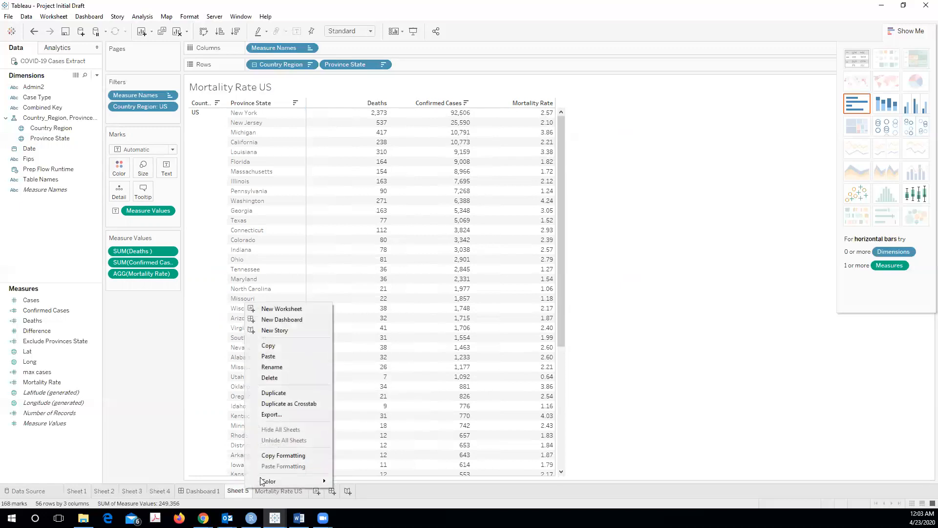
pyautogui.click(291, 367)
pyautogui.write('Mortality Rate ')
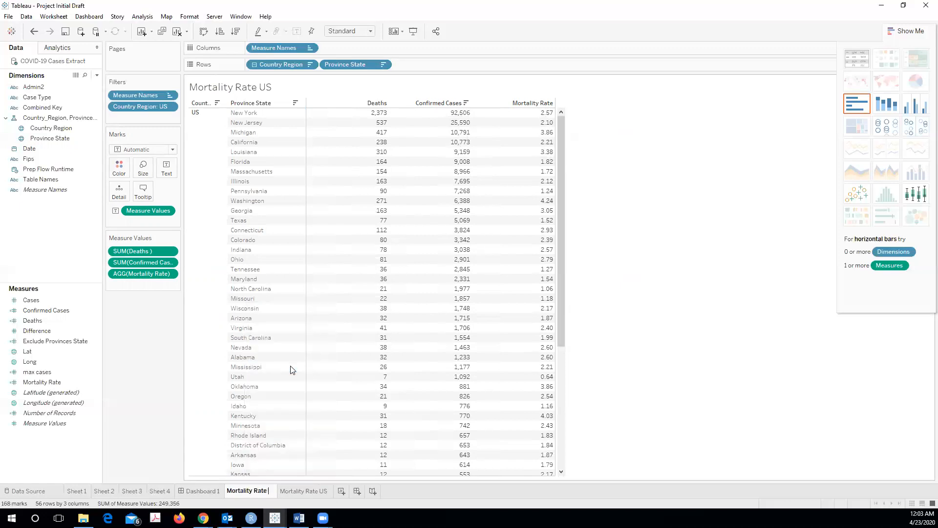
pyautogui.write('Worldwide')
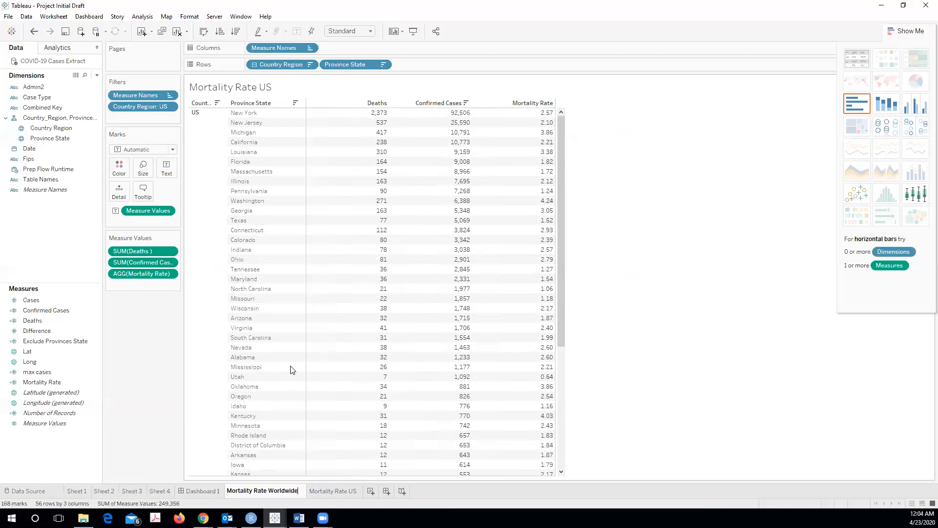
pyautogui.press('Return')
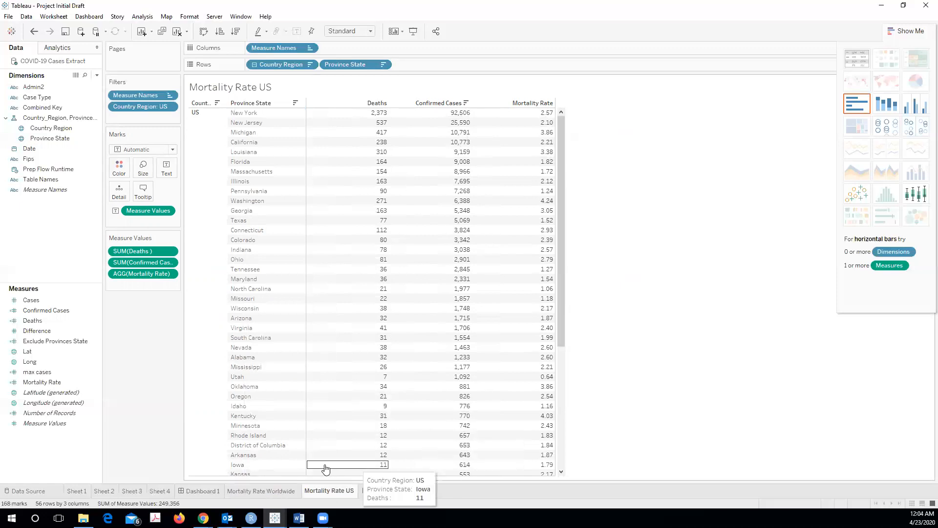
# Step: Compare the Mortality Rate Worldwide and Mortality Rate US sheets by viewing each in turn
pyautogui.click(258, 492)
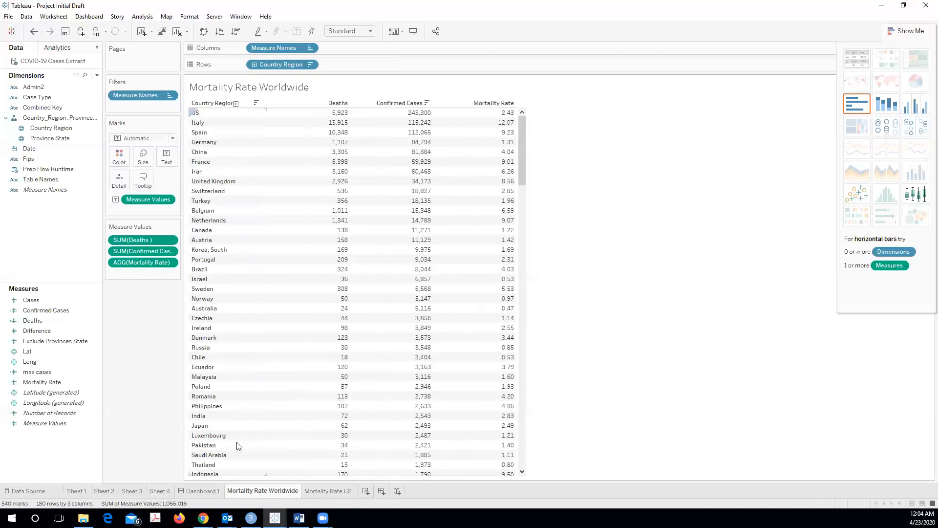
pyautogui.click(323, 491)
pyautogui.click(267, 489)
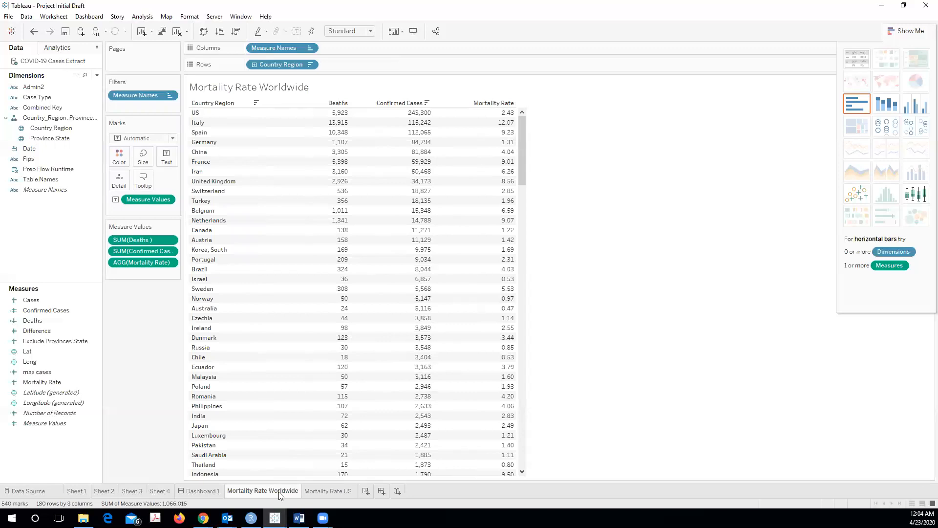
pyautogui.click(309, 490)
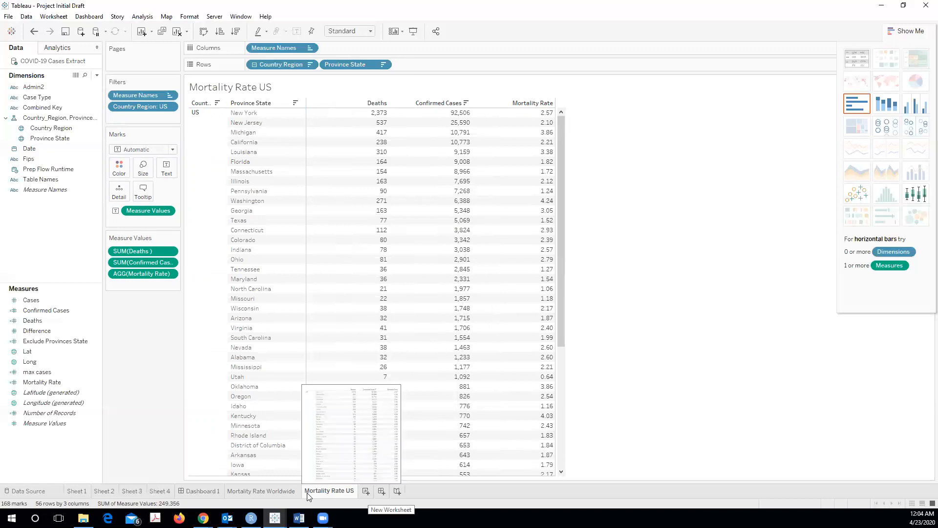
pyautogui.click(261, 489)
# Step: Open Dashboard 1 and hide the title of the Sheet 4 bar chart
pyautogui.click(197, 490)
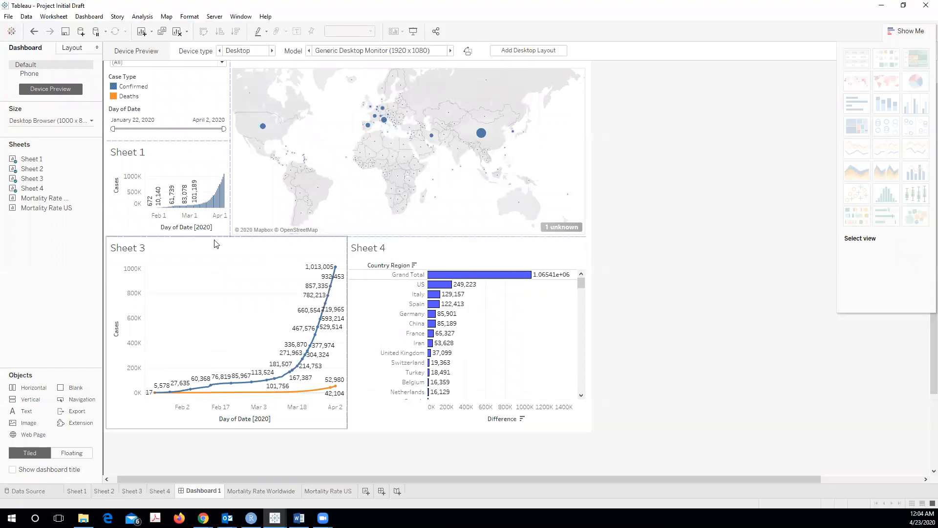
pyautogui.click(391, 248)
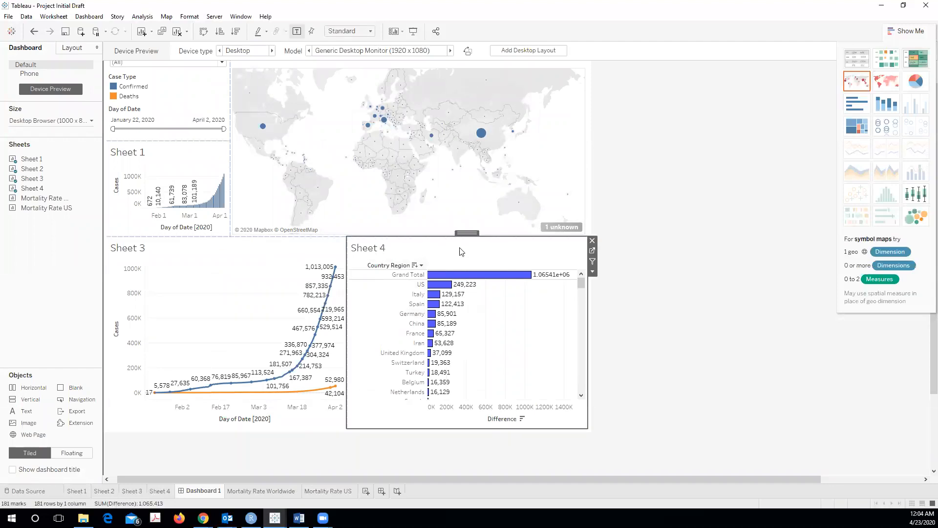
pyautogui.click(592, 273)
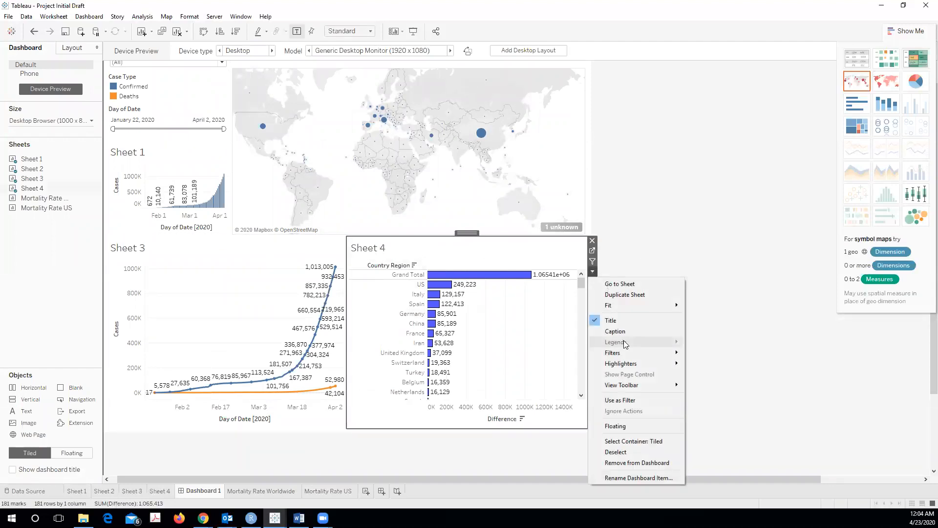
pyautogui.rightClick(394, 253)
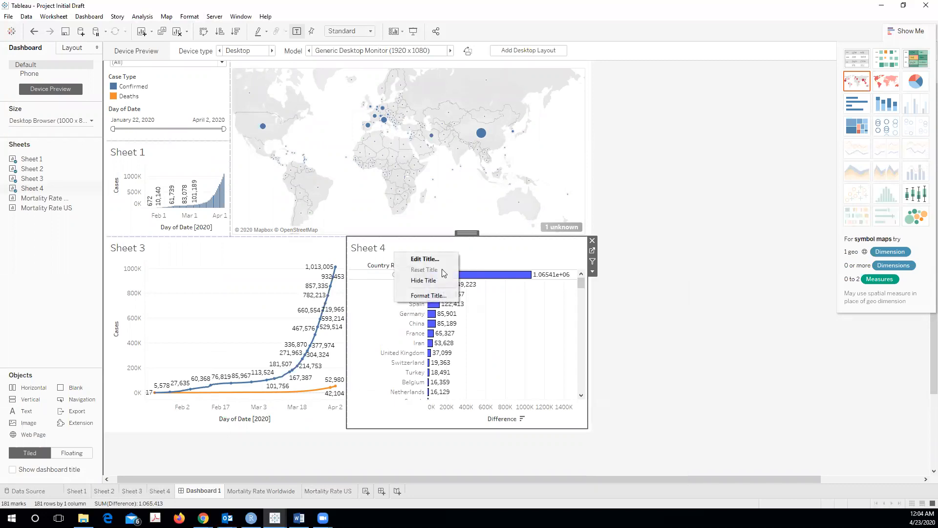
pyautogui.click(424, 277)
# Step: Hide the titles of the Sheet 3 line chart and the Sheet 1 chart on the dashboard
pyautogui.click(188, 246)
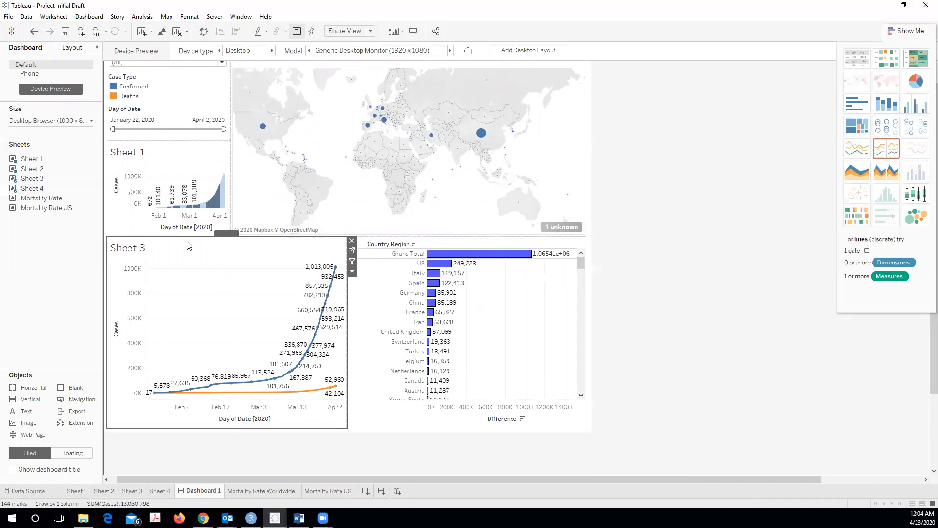
pyautogui.rightClick(188, 246)
pyautogui.click(223, 272)
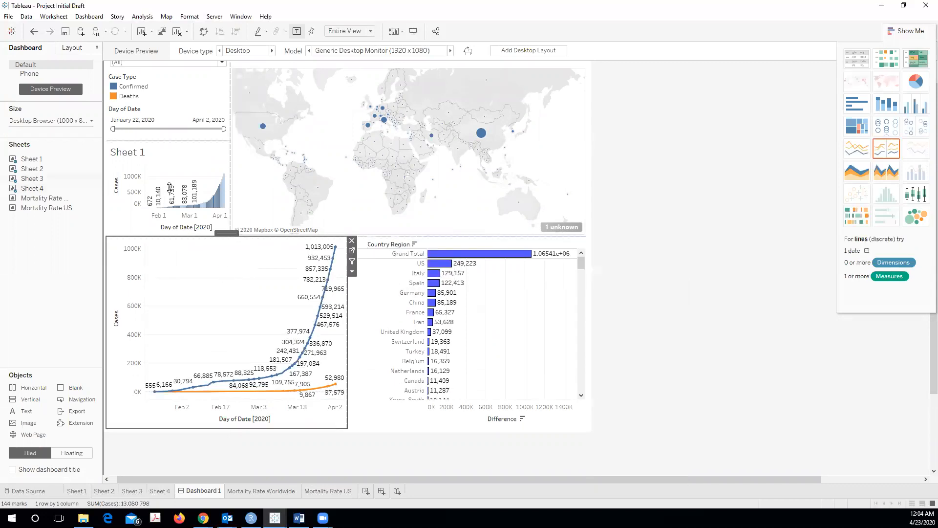
pyautogui.rightClick(161, 149)
pyautogui.click(198, 173)
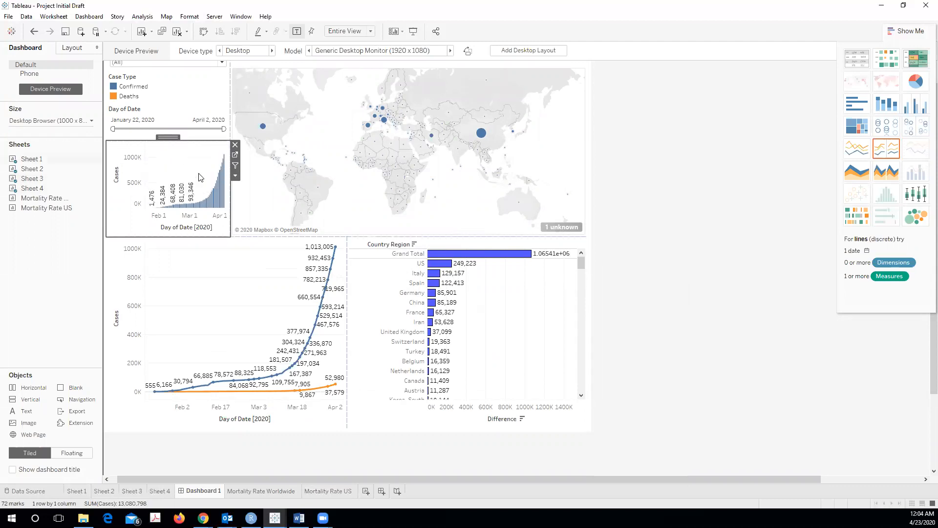
pyautogui.scroll(2, 432, 160)
pyautogui.scroll(-1, 450, 155)
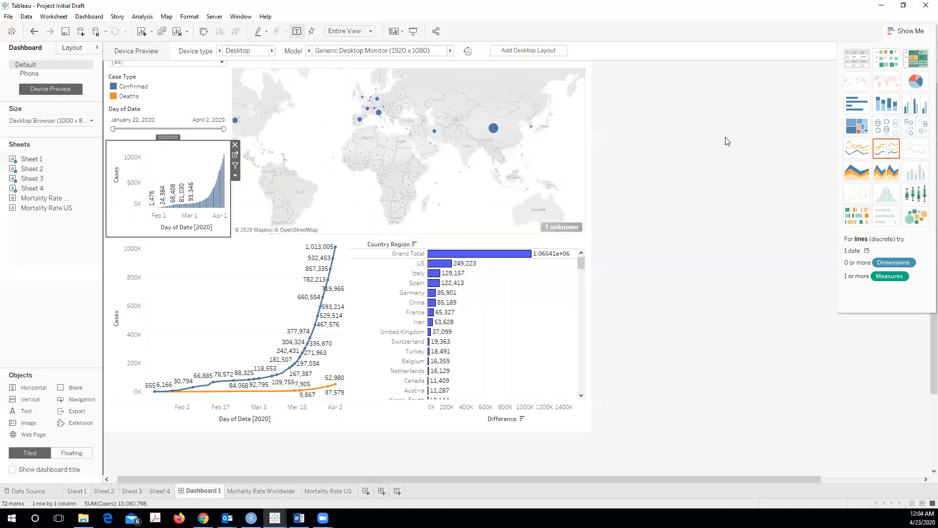
# Step: Hide the title of the Sheet 2 world map on the dashboard
pyautogui.click(671, 142)
pyautogui.scroll(1, 671, 142)
pyautogui.rightClick(332, 80)
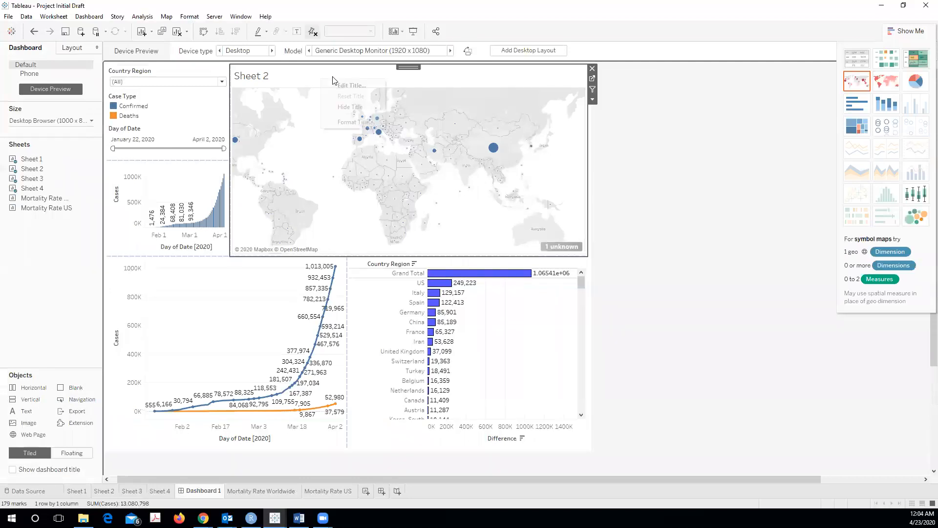
pyautogui.click(363, 106)
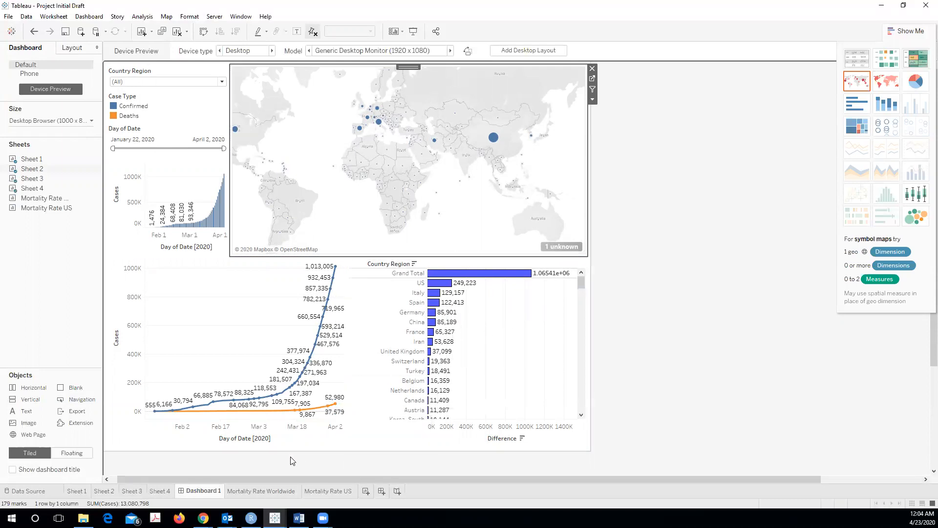
# Step: Review the Mortality Rate Worldwide and Mortality Rate US sheets, finishing on the US sheet
pyautogui.click(265, 487)
pyautogui.click(318, 492)
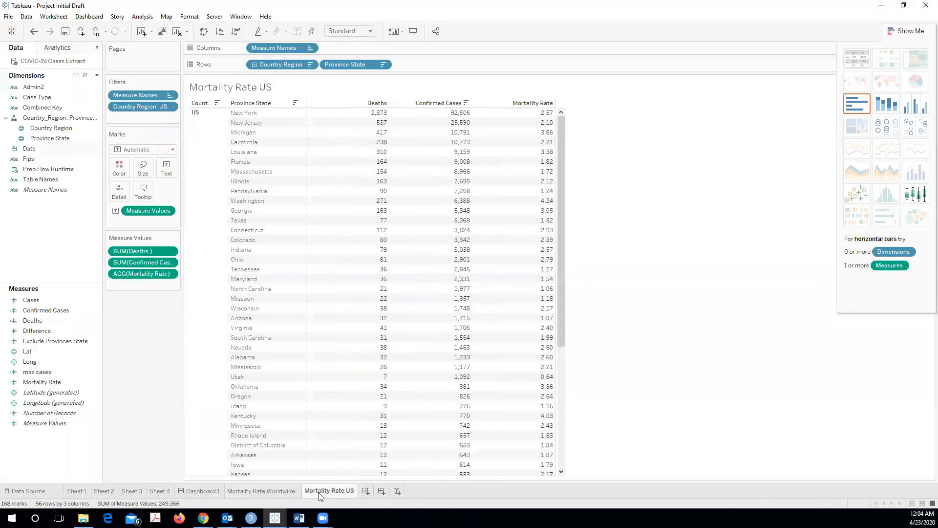
pyautogui.click(259, 492)
pyautogui.click(316, 490)
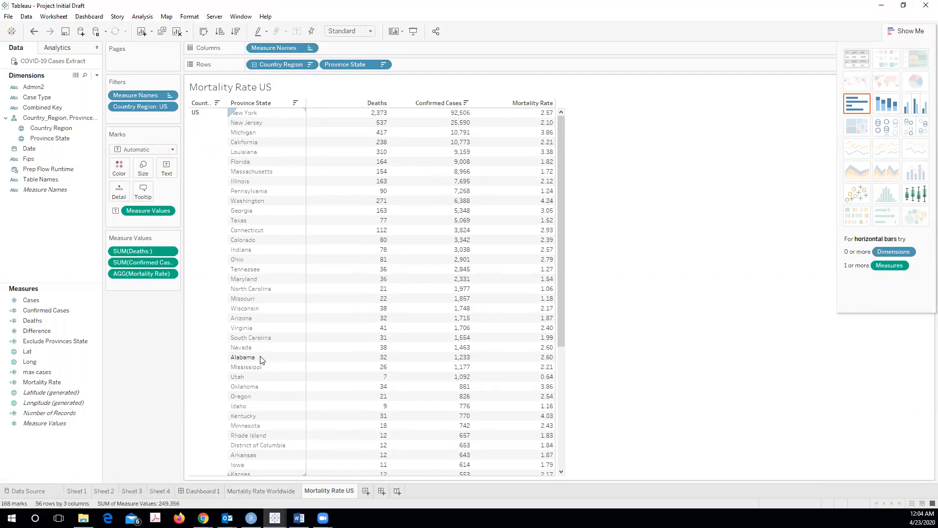
# Step: Switch to Chrome and check the list of required visualizations in the project description, then the Tableau Project course page
pyautogui.click(203, 518)
pyautogui.click(255, 467)
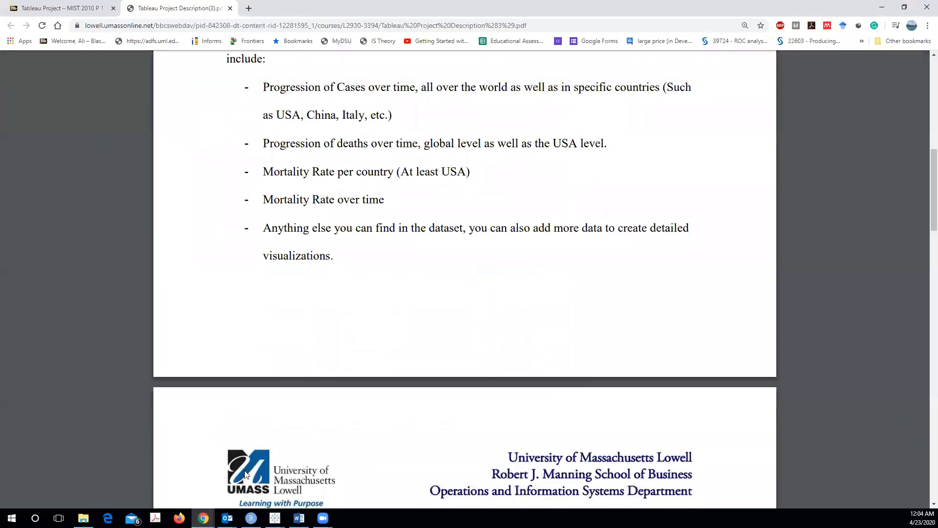
pyautogui.click(61, 8)
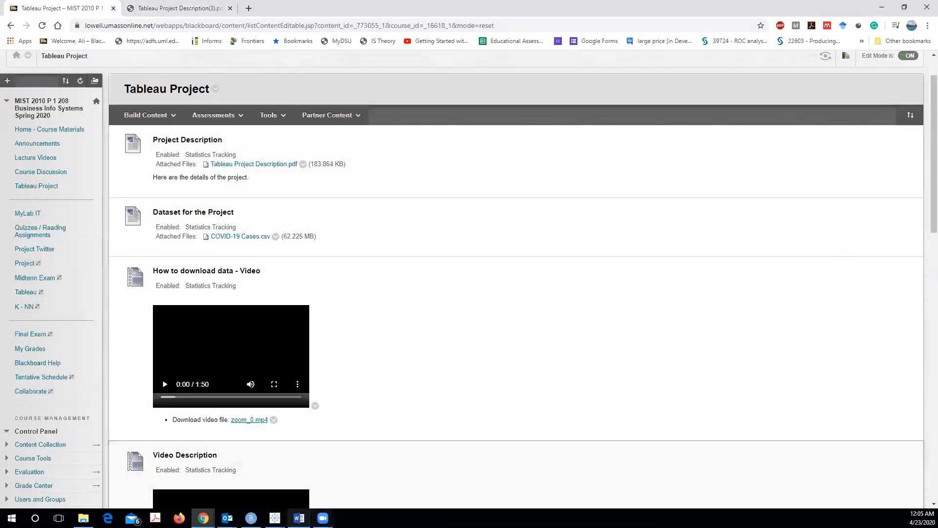
# Step: Return to the Tableau workbook and look through the state table on the Mortality Rate US sheet
pyautogui.click(275, 518)
pyautogui.click(298, 518)
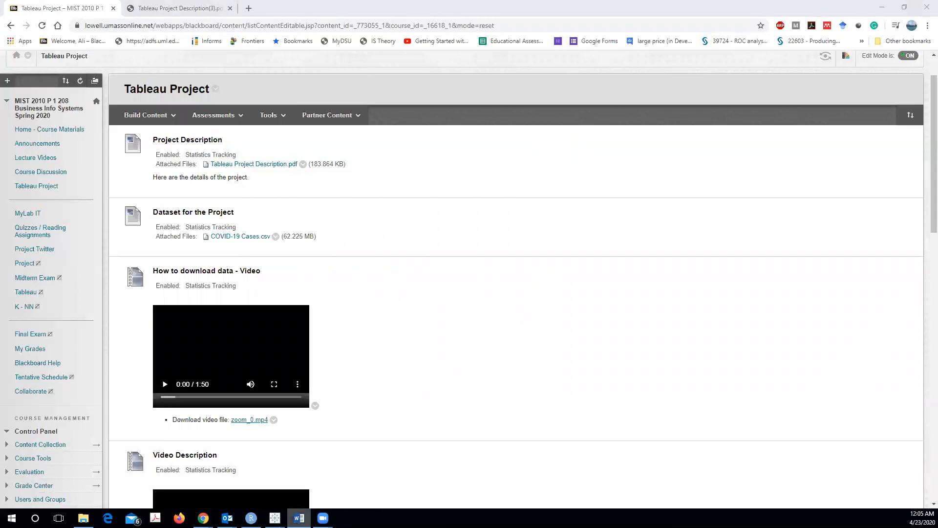
pyautogui.moveTo(275, 518)
pyautogui.click(329, 472)
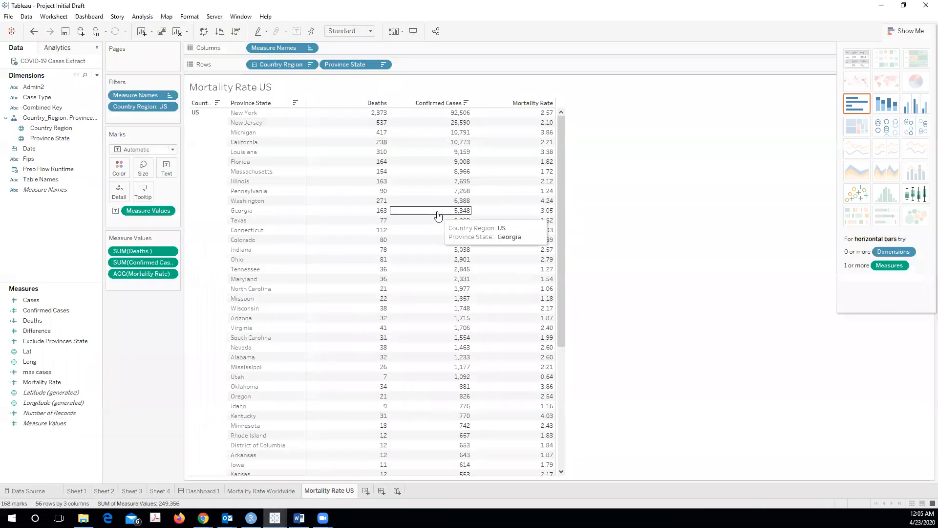
pyautogui.moveTo(560, 144); pyautogui.dragTo(555, 114)
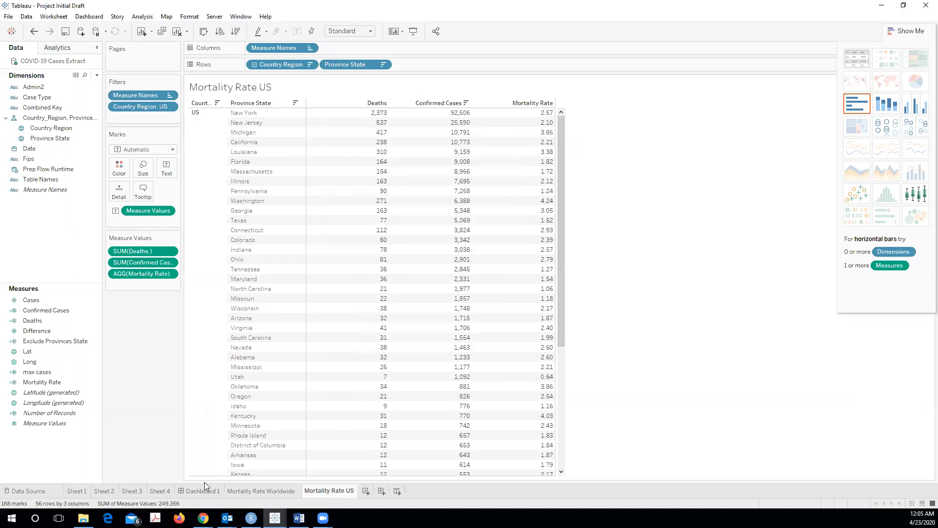
# Step: Open the Sheet 1 bar chart of cases by day and collapse the Show Me chart suggestions covering the filter list
pyautogui.click(76, 491)
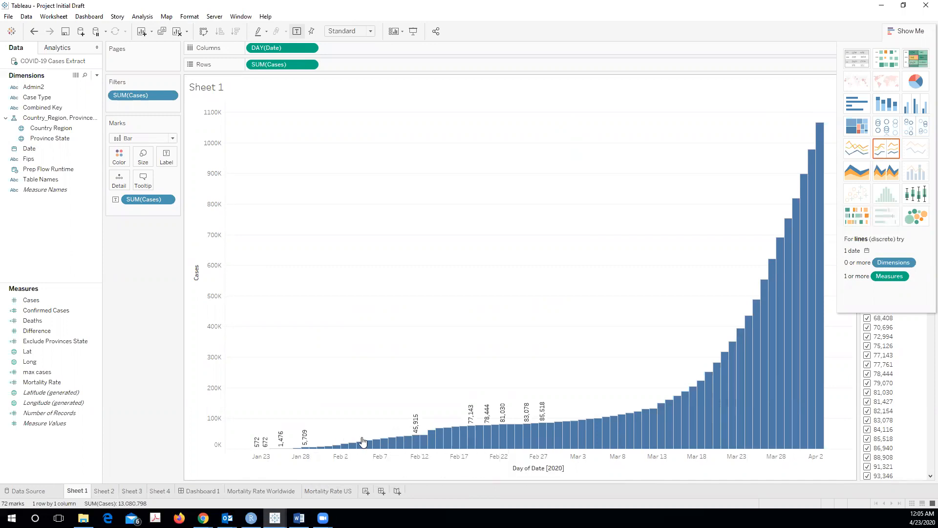
pyautogui.moveTo(612, 424); pyautogui.dragTo(672, 402)
pyautogui.click(688, 301)
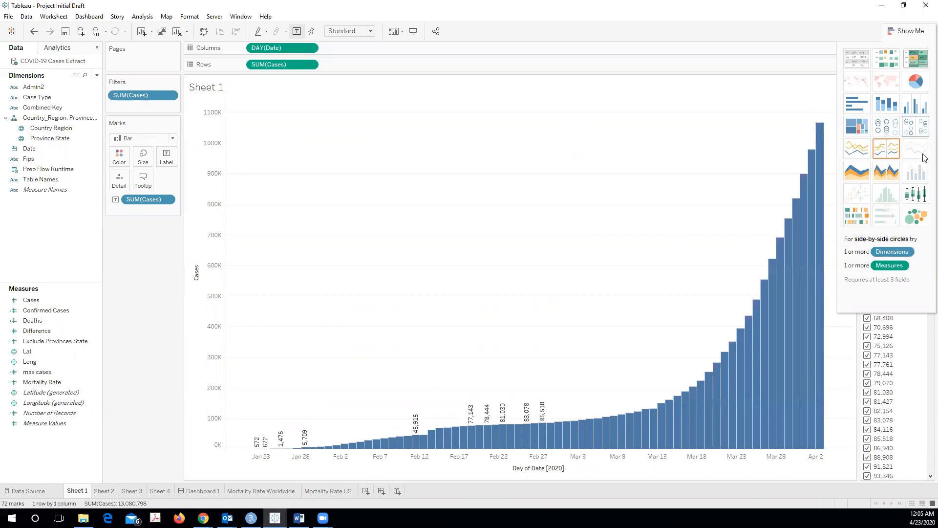
pyautogui.click(903, 34)
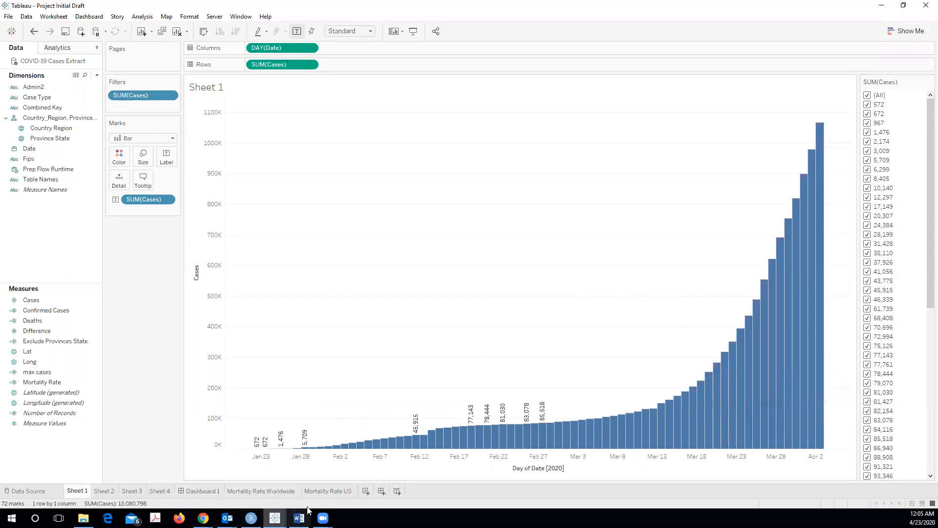
# Step: Revisit the Mortality Rate US sheet and examine the country table on the Mortality Rate Worldwide sheet
pyautogui.click(328, 490)
pyautogui.click(237, 495)
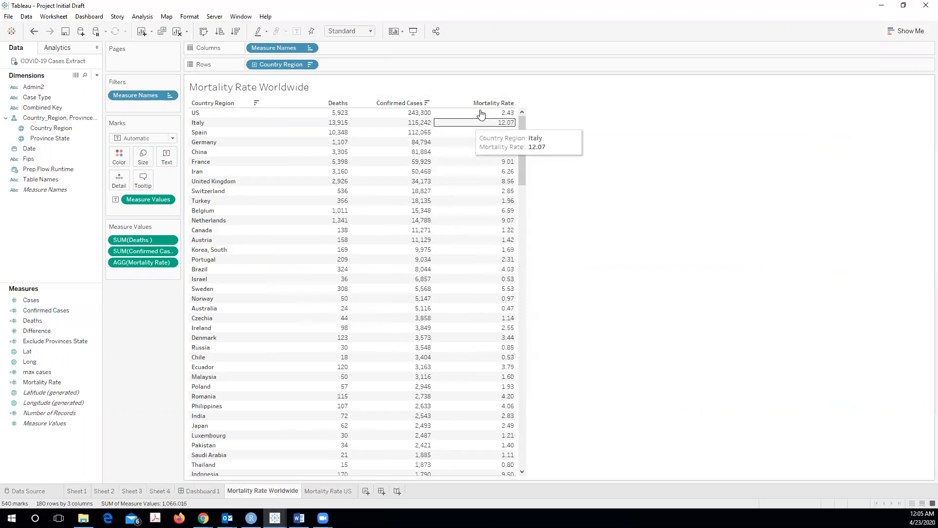
pyautogui.moveTo(521, 137)
pyautogui.mouseDown()
pyautogui.moveTo(540, 420)
pyautogui.moveTo(534, 130)
pyautogui.mouseUp()
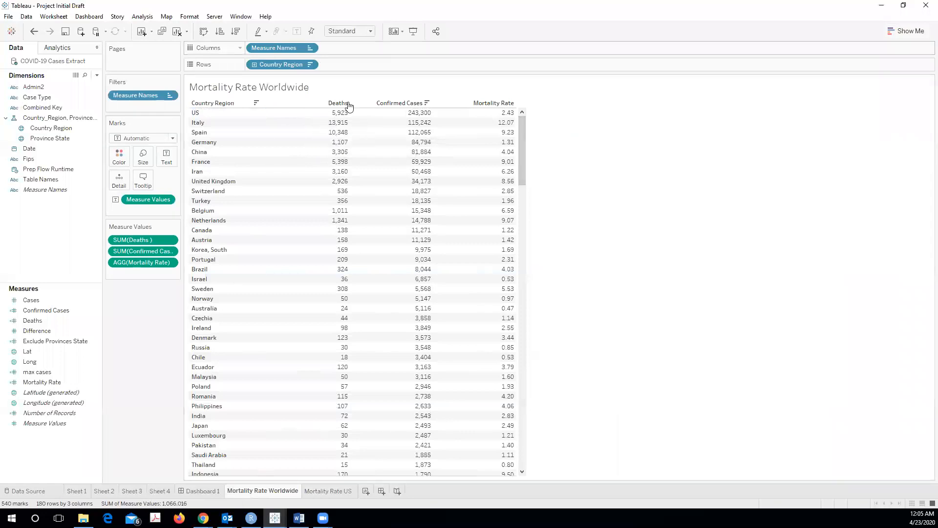